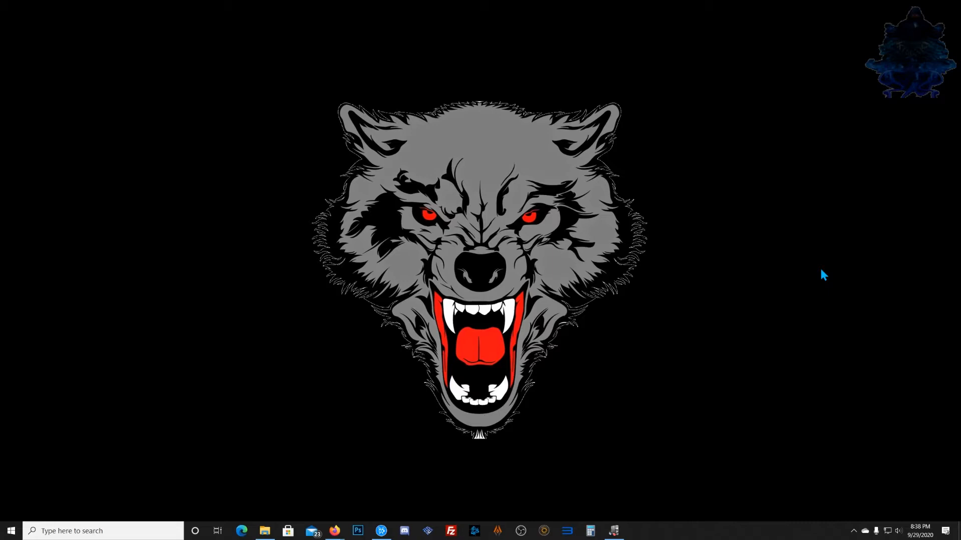
Review the PC's operating system, CPU, RAM and graphics card specifications in the Speccy summary, and close it
click(614, 530)
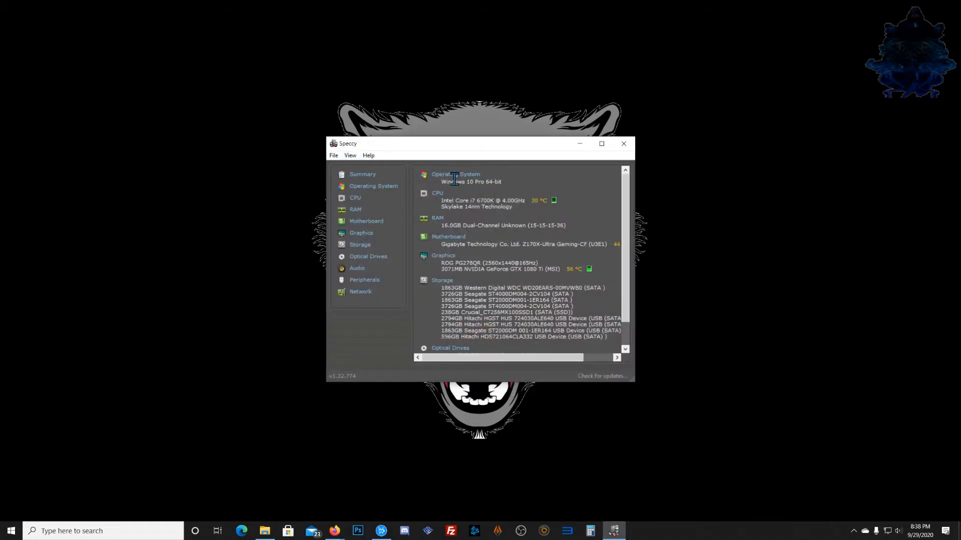
drag(440, 181, 508, 183)
click(514, 183)
drag(503, 200, 519, 200)
click(437, 225)
drag(438, 225, 460, 226)
drag(522, 270, 555, 269)
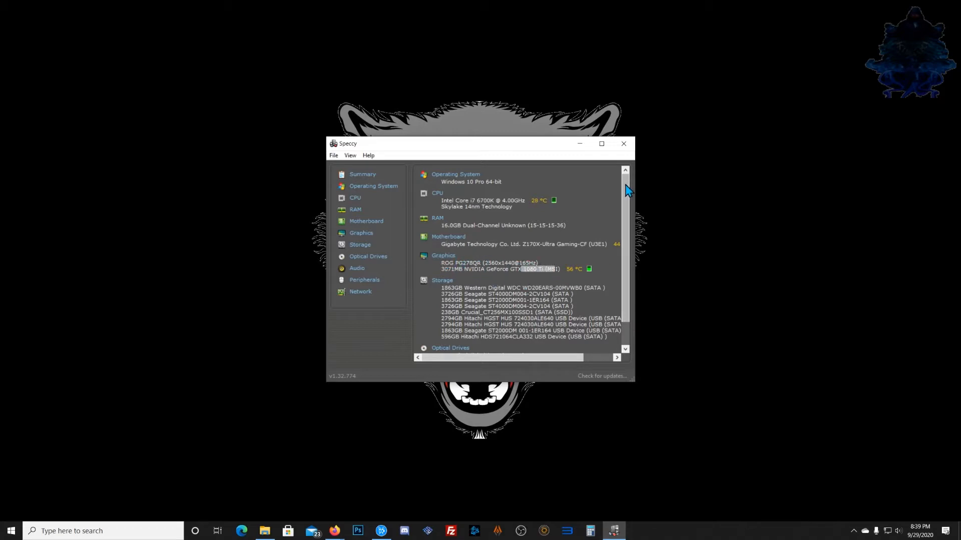
click(624, 145)
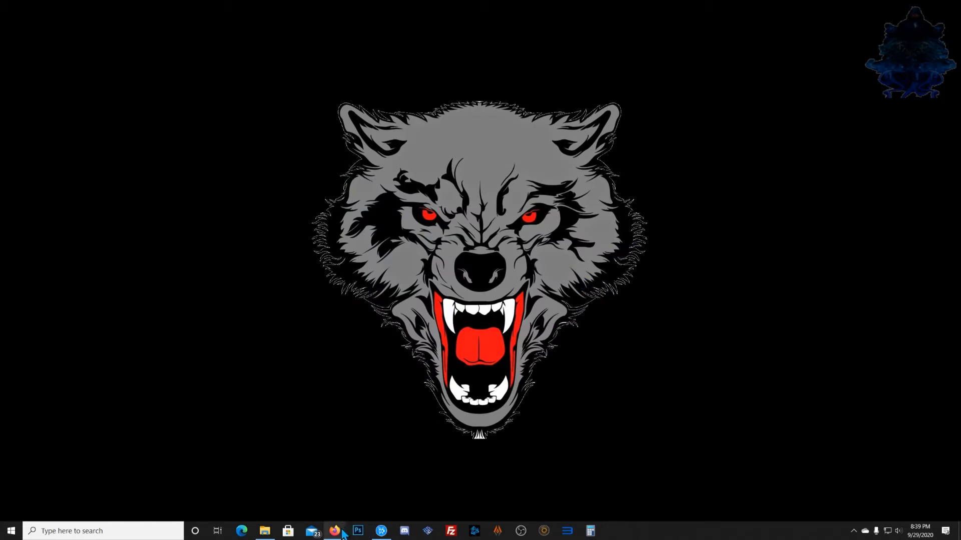
Switch to Firefox and look over the introduction on the RPCS3 home page
mouse_move(344, 535)
click(371, 502)
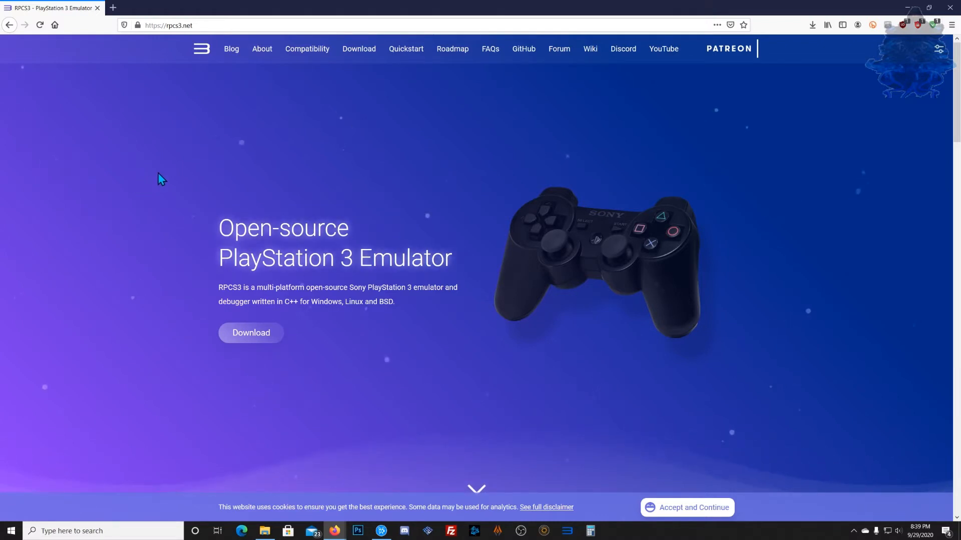
drag(219, 248, 438, 279)
click(465, 311)
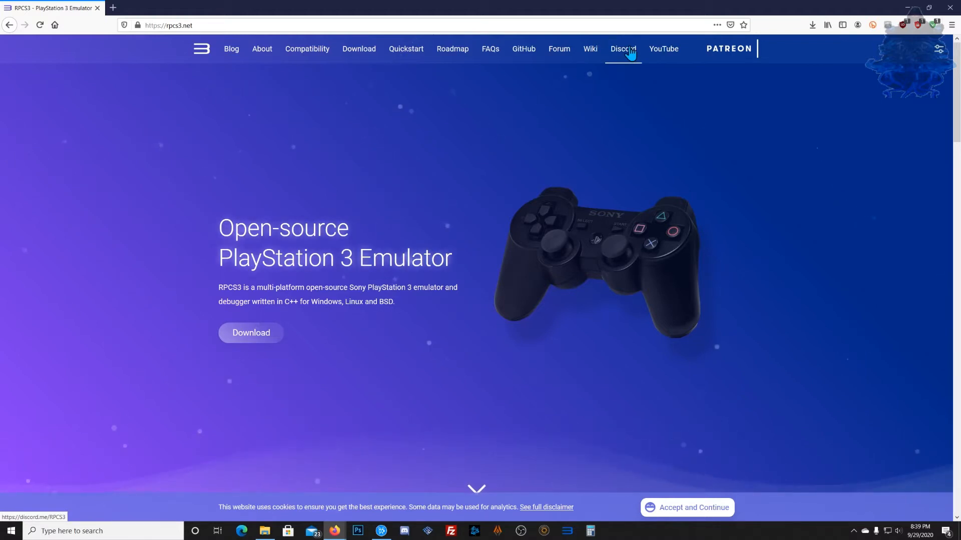
Open the RPCS3 Quickstart page and read the recommended and minimum hardware requirements
click(406, 60)
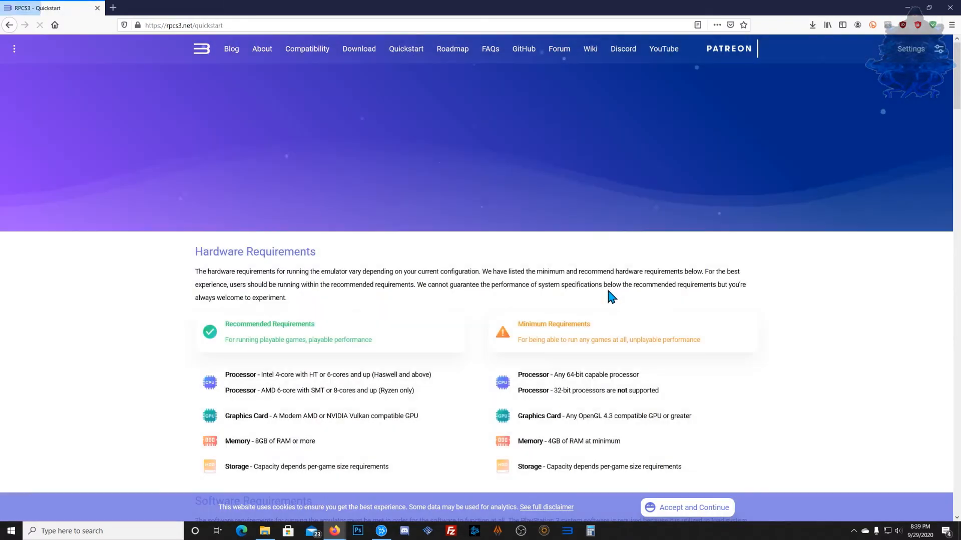
scroll(463, 327, down, 1)
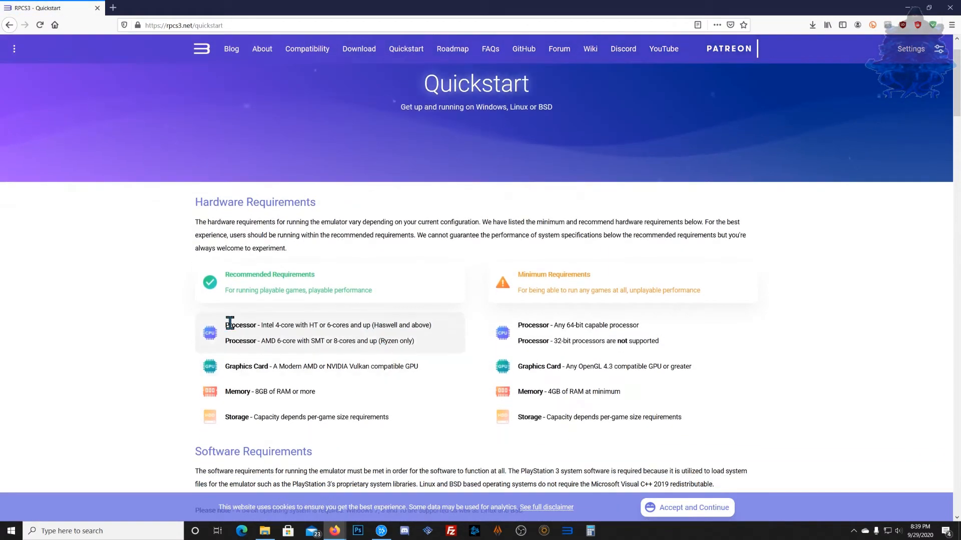
drag(230, 324, 417, 385)
click(417, 385)
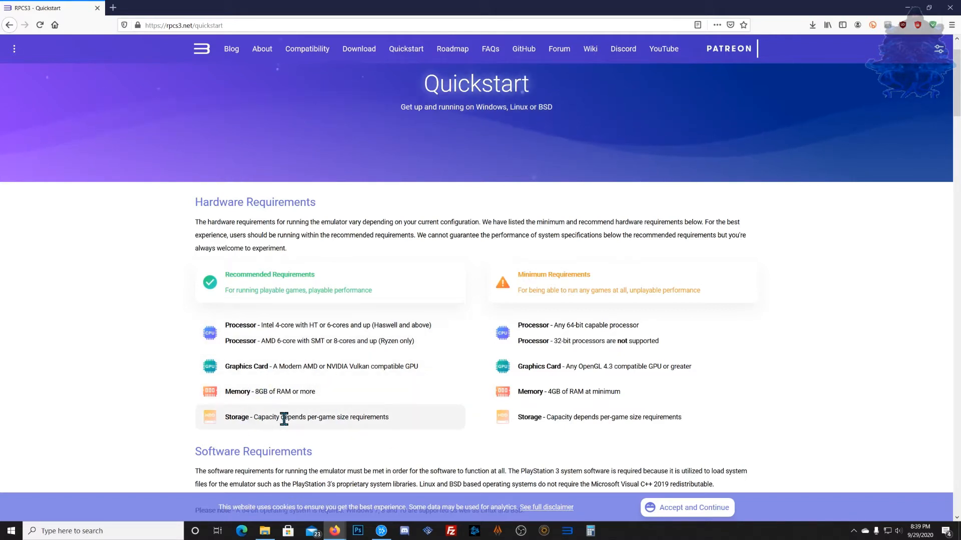
drag(224, 274, 315, 275)
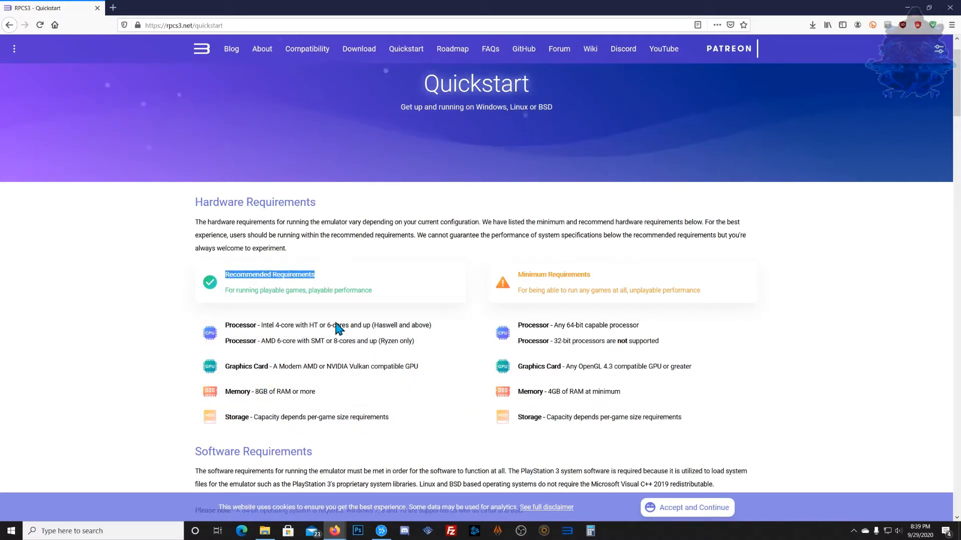
drag(524, 276, 580, 275)
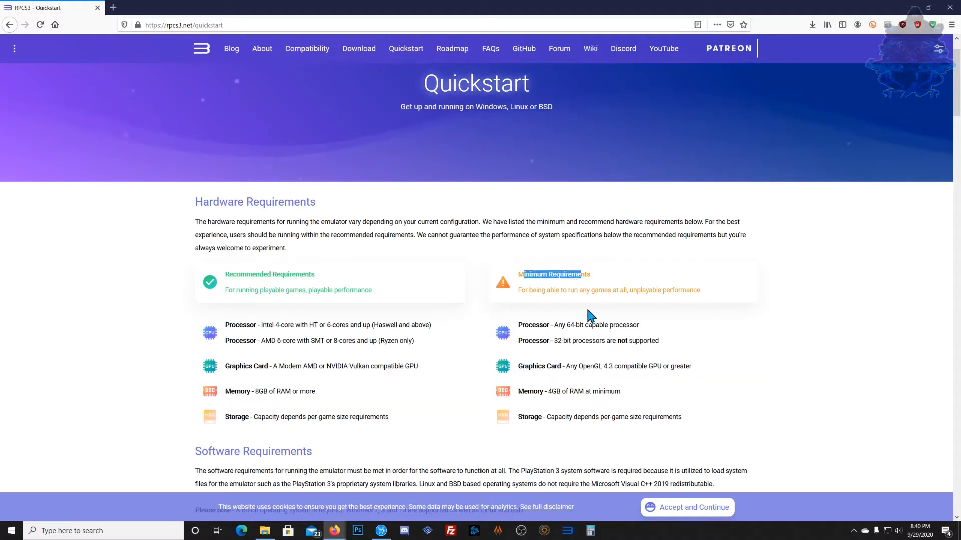
click(516, 274)
drag(517, 274, 599, 281)
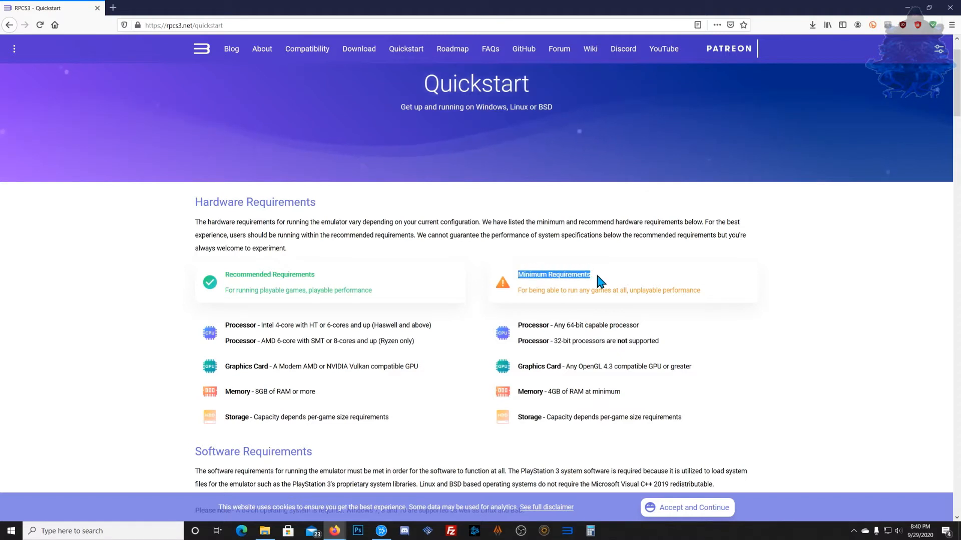
click(581, 274)
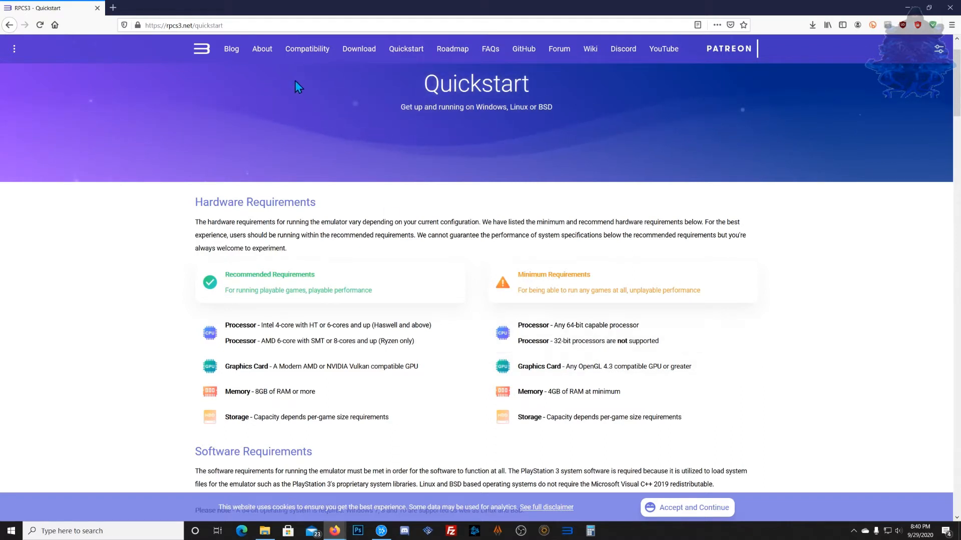
Open the RPCS3 Compatibility page and examine the status categories and the list of tested games
click(301, 52)
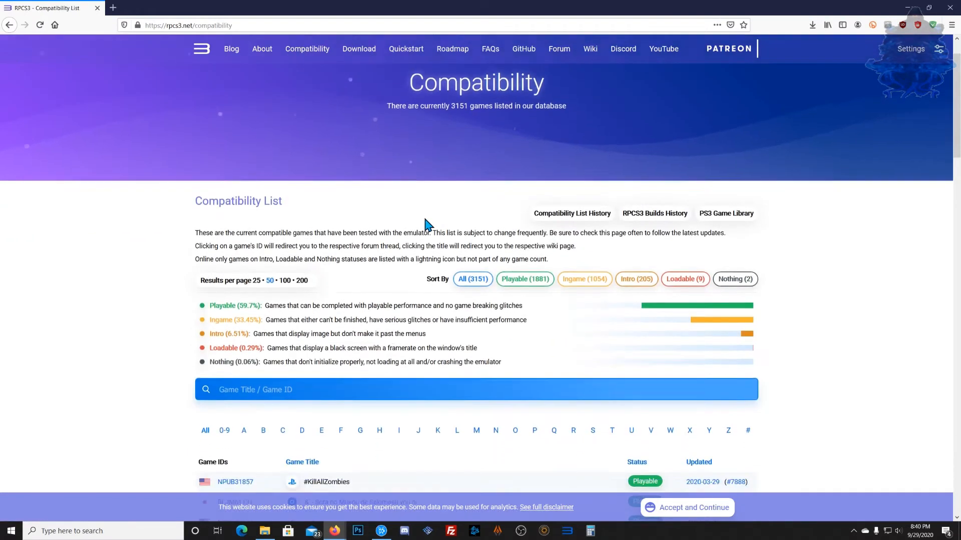
drag(407, 134, 545, 139)
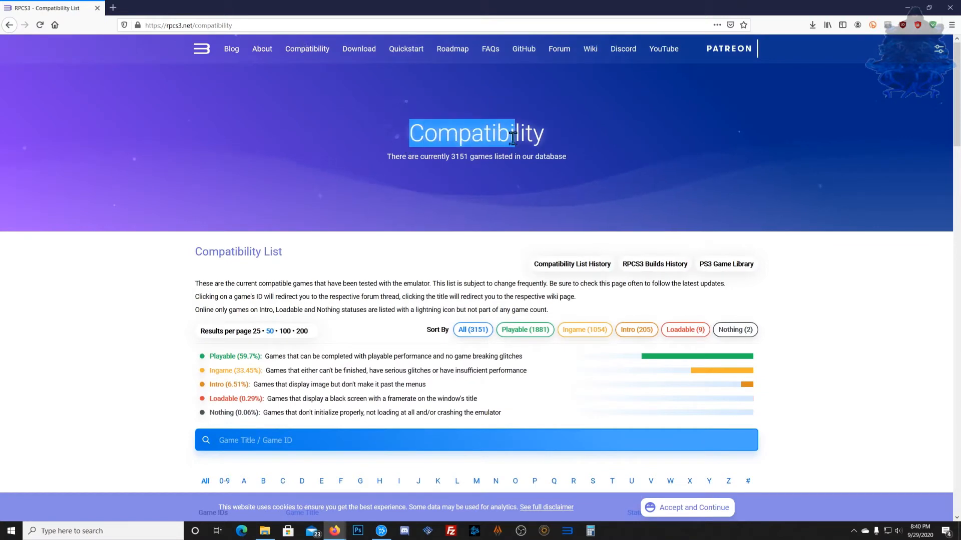
scroll(186, 332, down, 3)
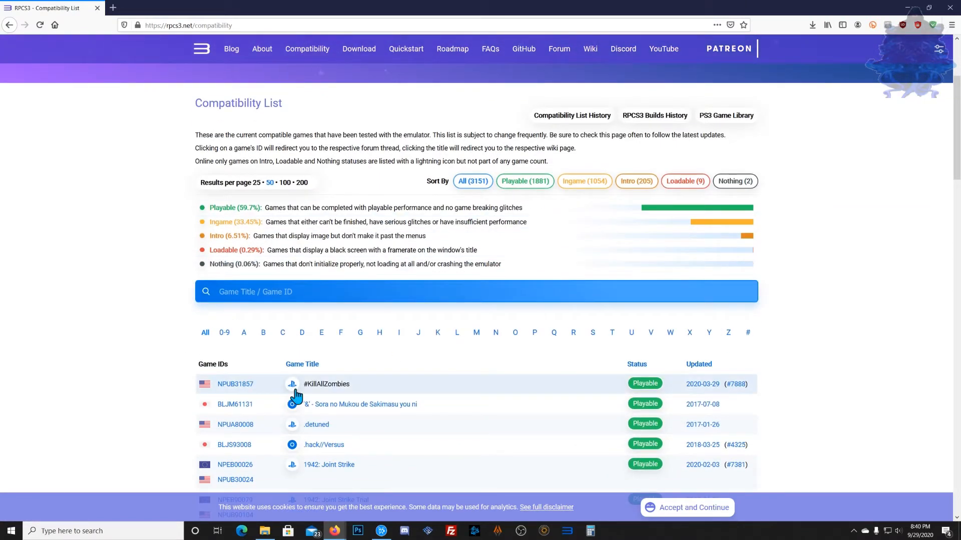
scroll(457, 403, down, 2)
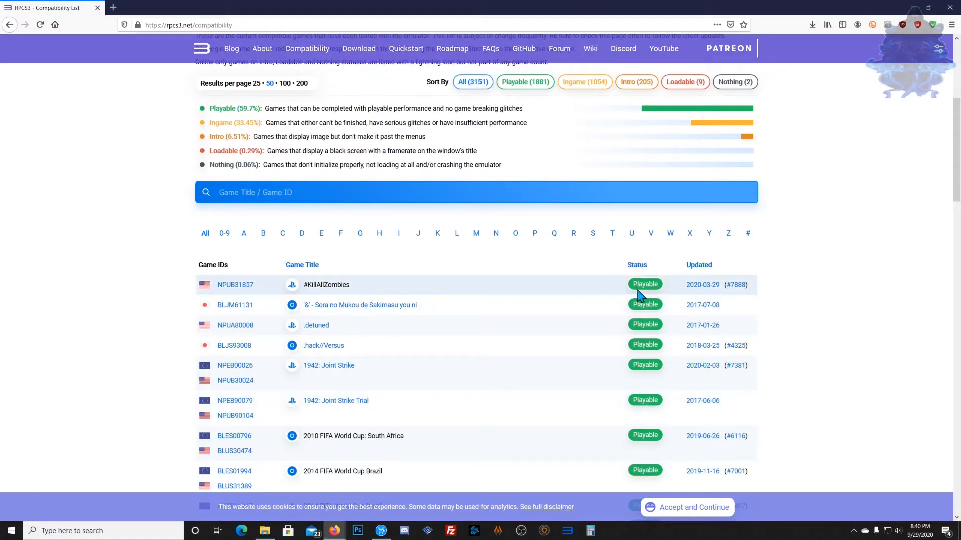
scroll(449, 386, up, 2)
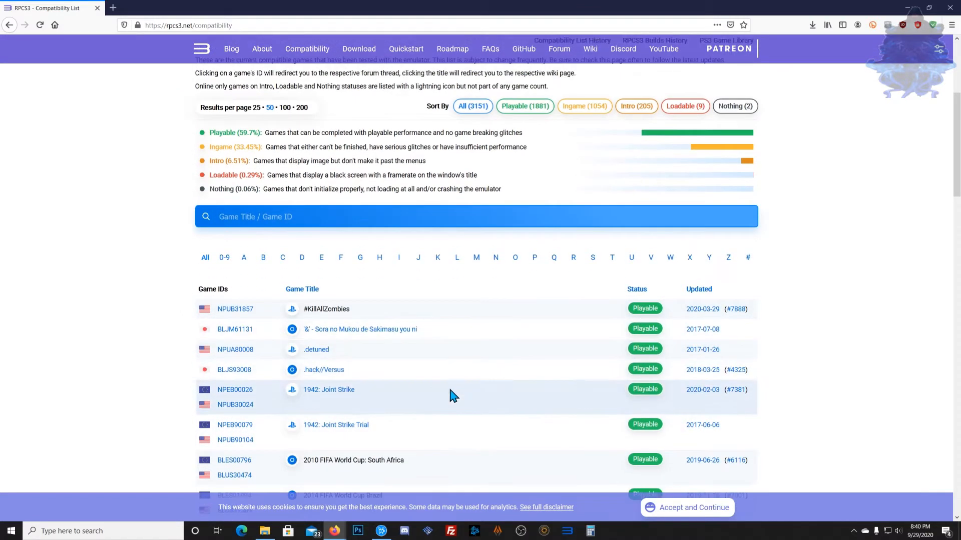
drag(208, 208, 255, 265)
scroll(497, 370, down, 2)
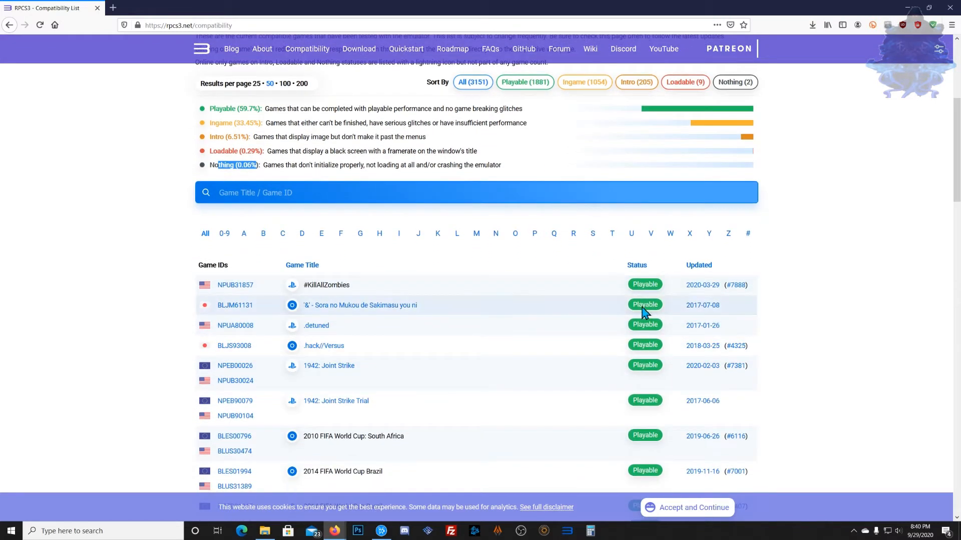
scroll(651, 320, down, 12)
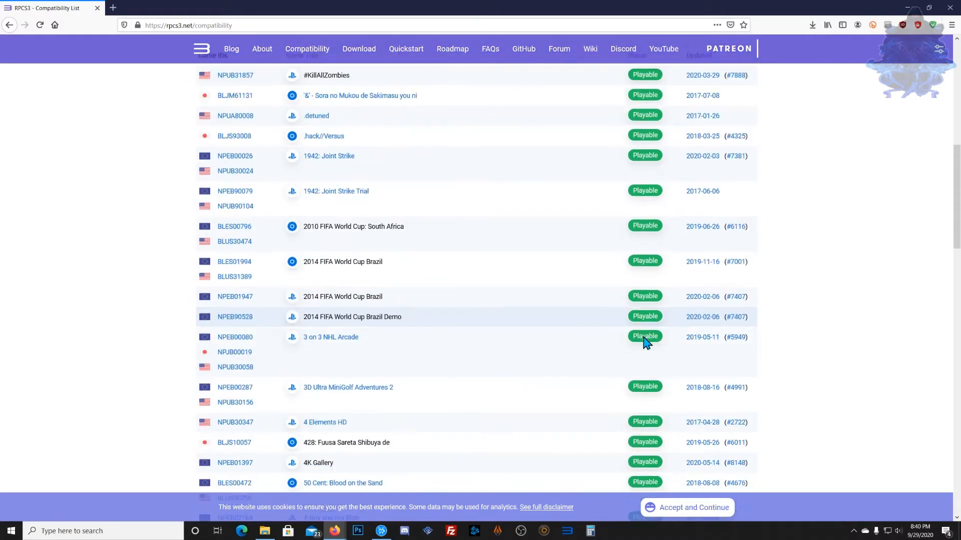
scroll(645, 338, down, 17)
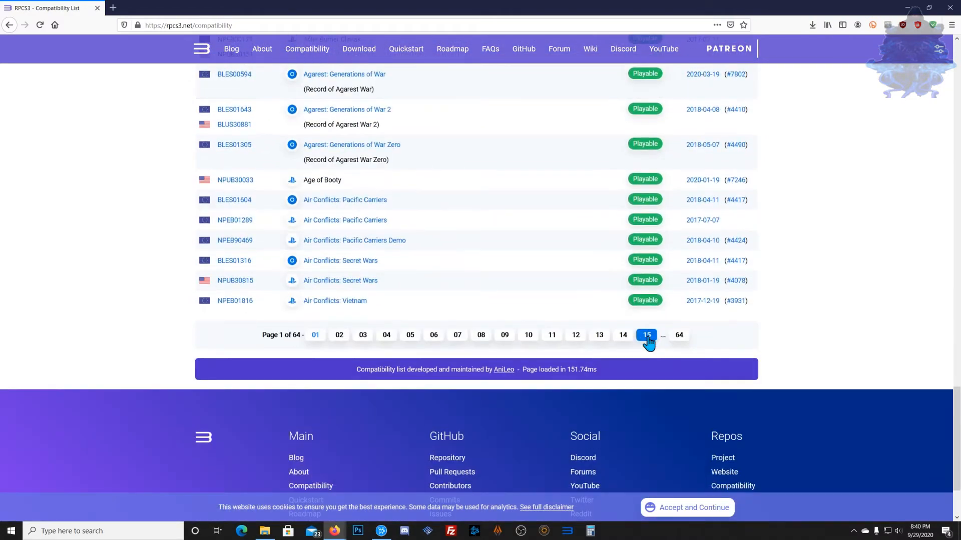
scroll(166, 273, up, 4)
scroll(166, 275, up, 20)
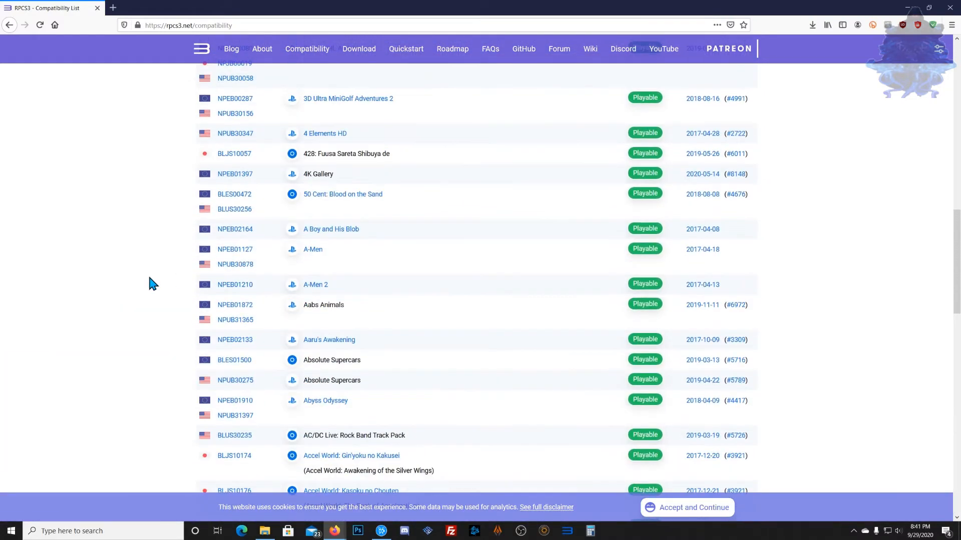
scroll(150, 279, up, 5)
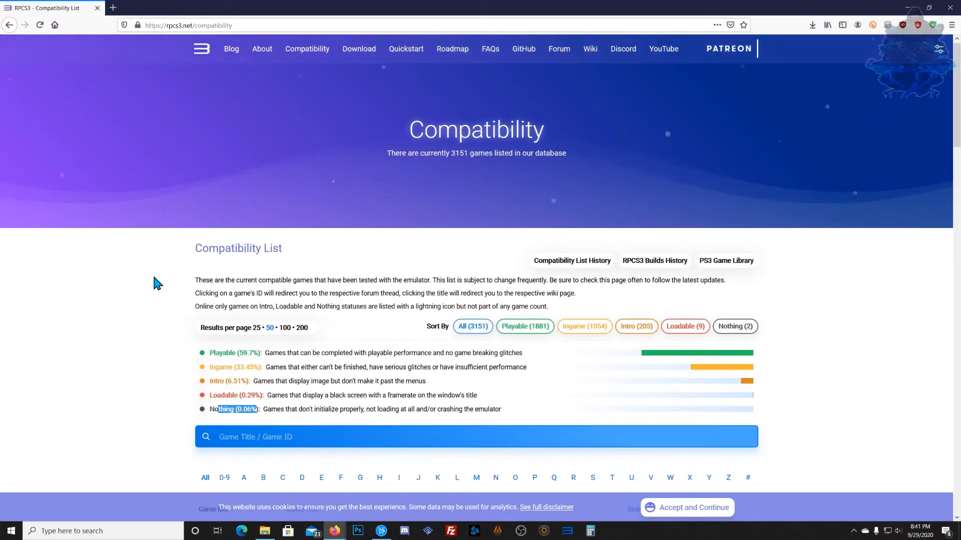
double_click(422, 134)
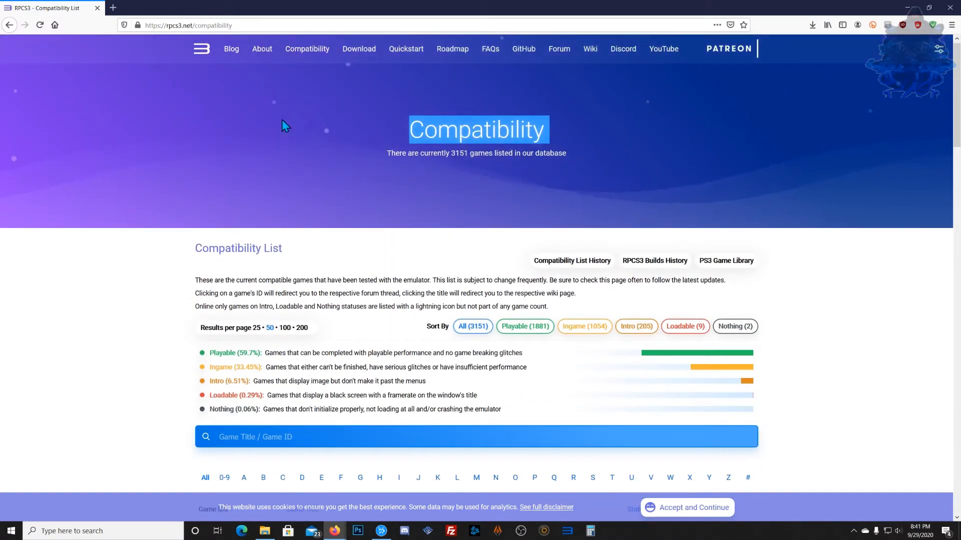
Open the Download page of the RPCS3 site and look through it
click(359, 49)
scroll(70, 221, down, 3)
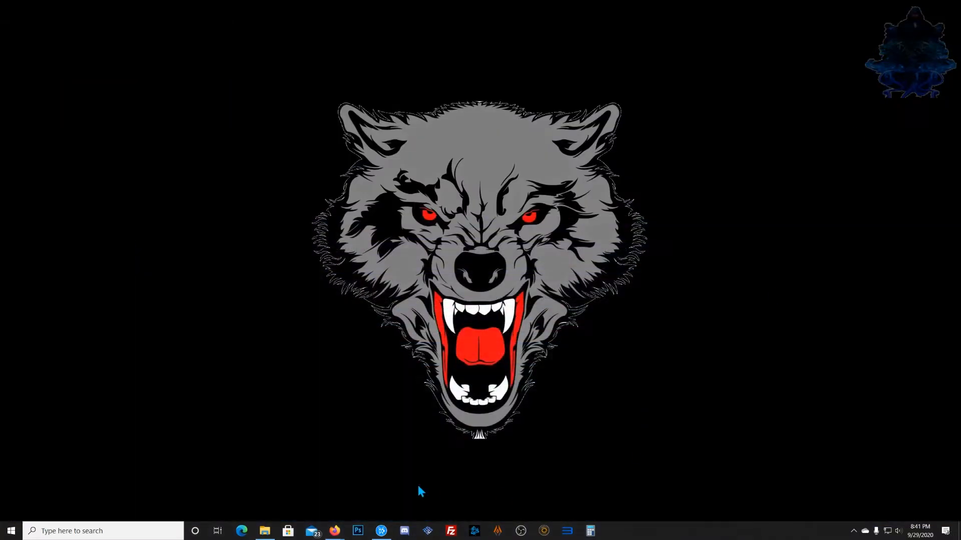
click(265, 531)
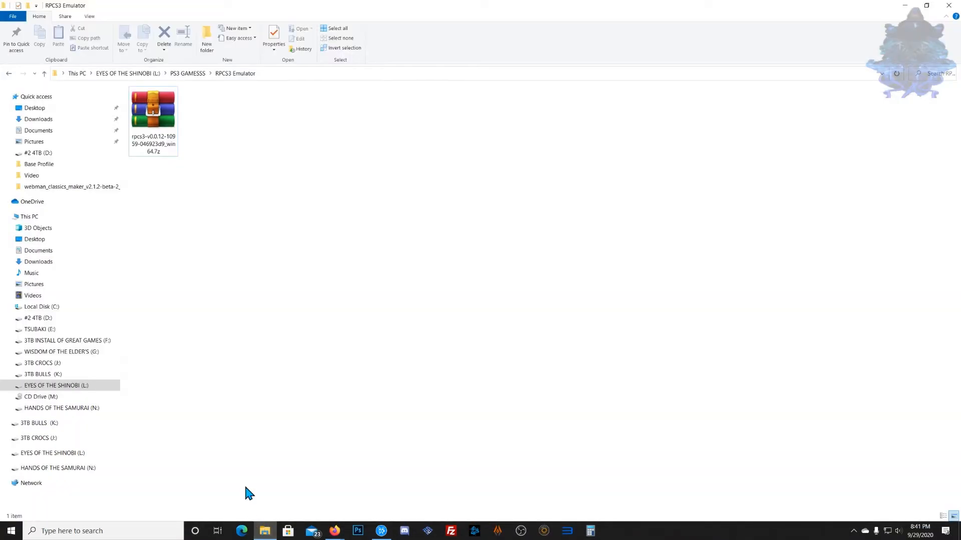
mouse_move(167, 183)
mouse_down()
mouse_move(163, 142)
mouse_move(158, 180)
mouse_up()
right_click(159, 145)
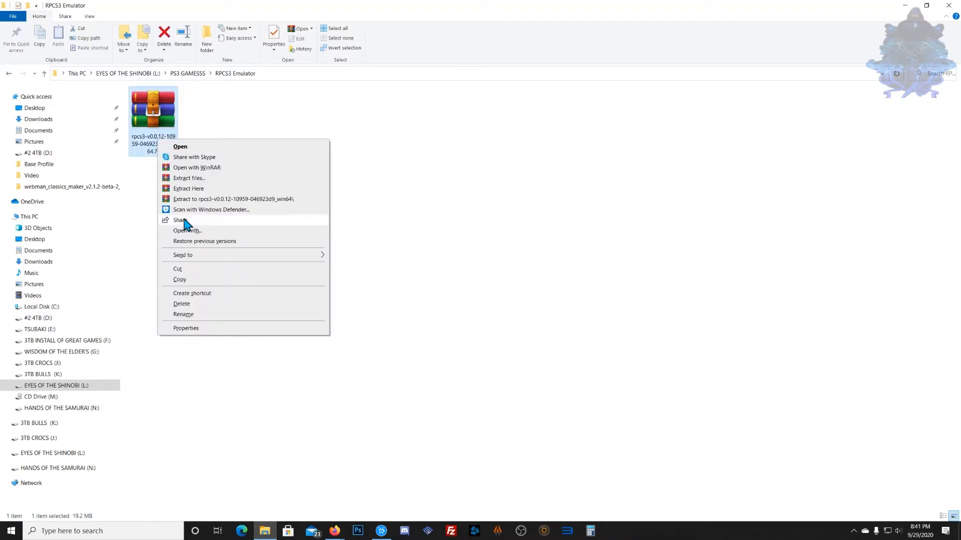
click(197, 201)
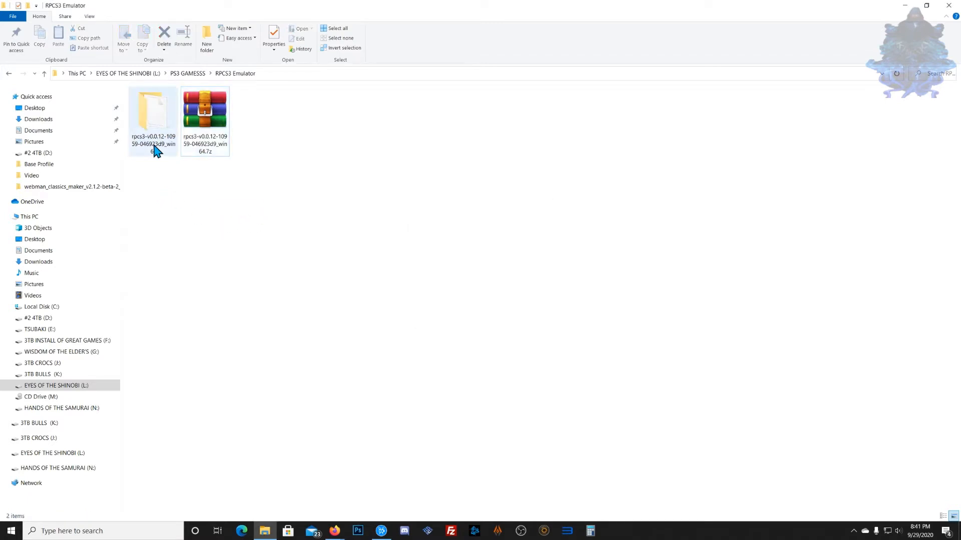
Rename the extracted rpcs3 folder as "RPCS3 PS3 Emulator"
click(155, 144)
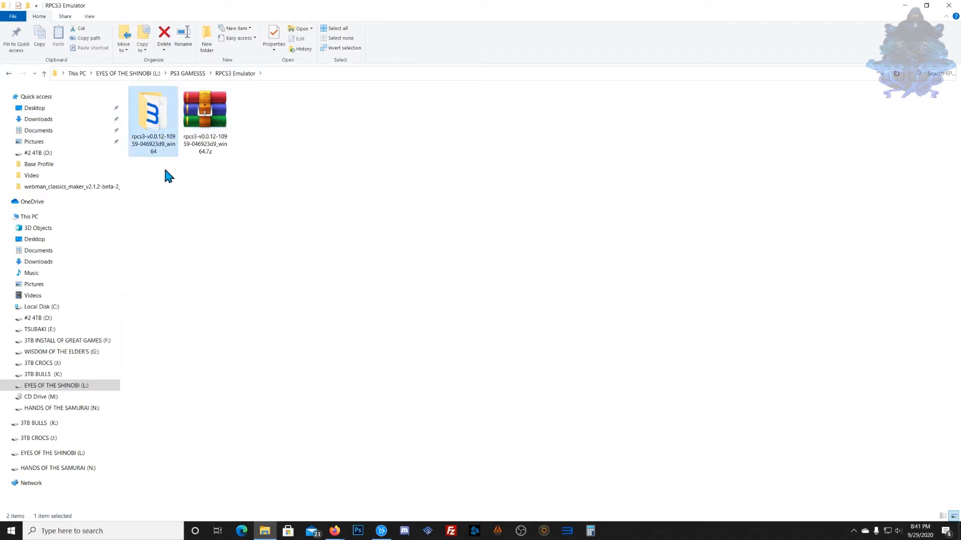
right_click(157, 148)
click(193, 358)
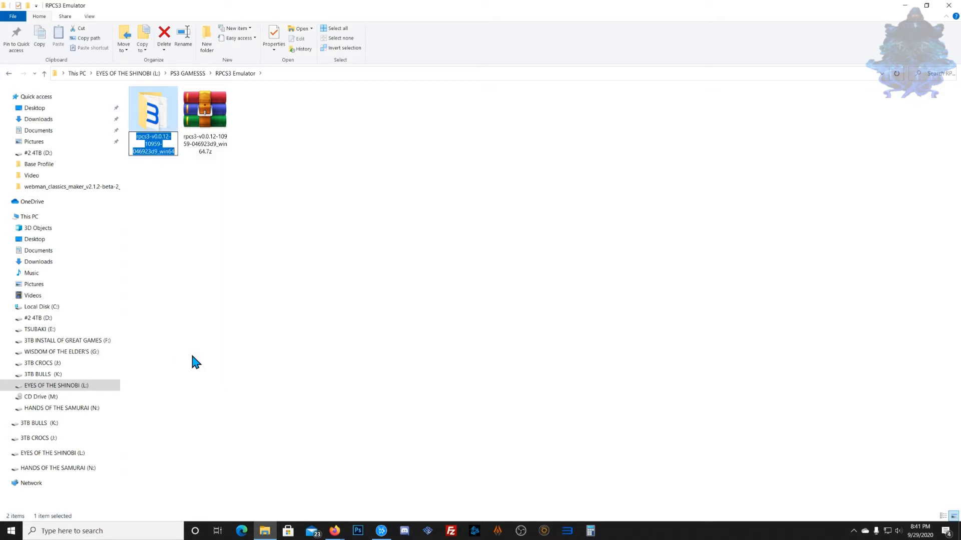
key(BackSpace)
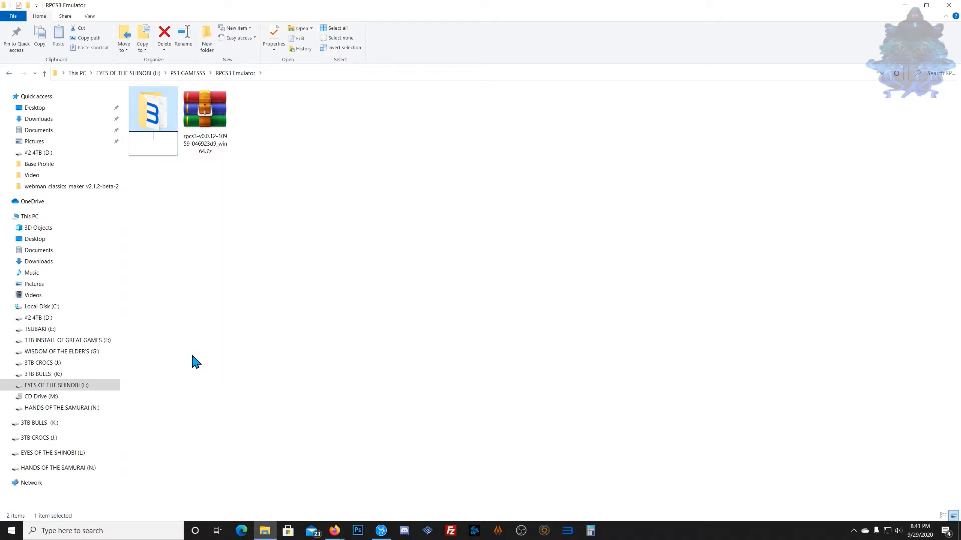
text(RPCS3 PS3)
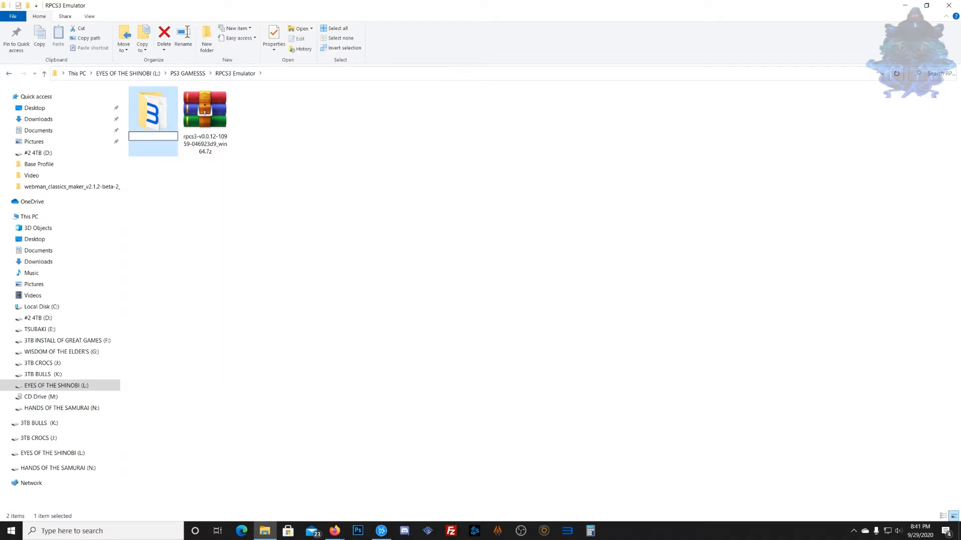
text( Emulator)
key(Return)
click(198, 347)
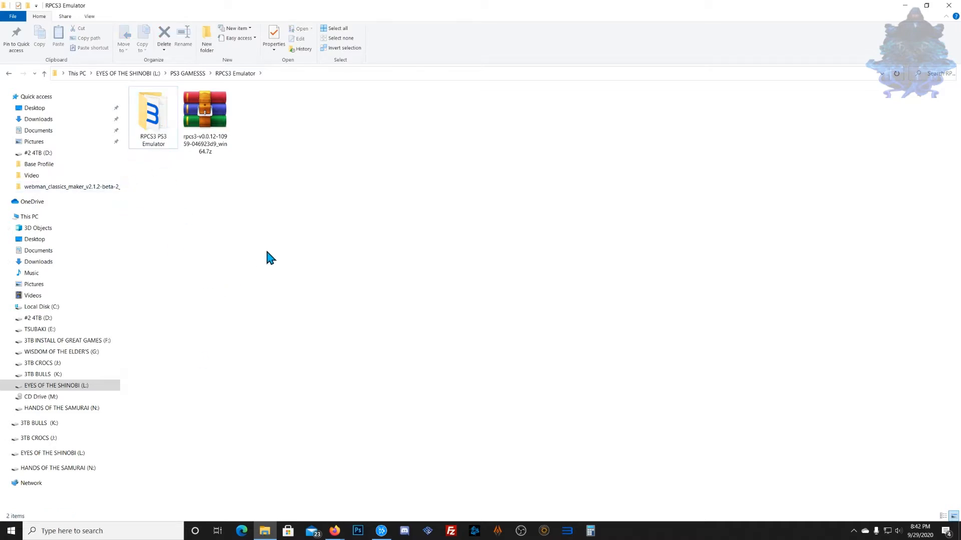
Open the RPCS3 PS3 Emulator folder and look over its extracted files
double_click(156, 140)
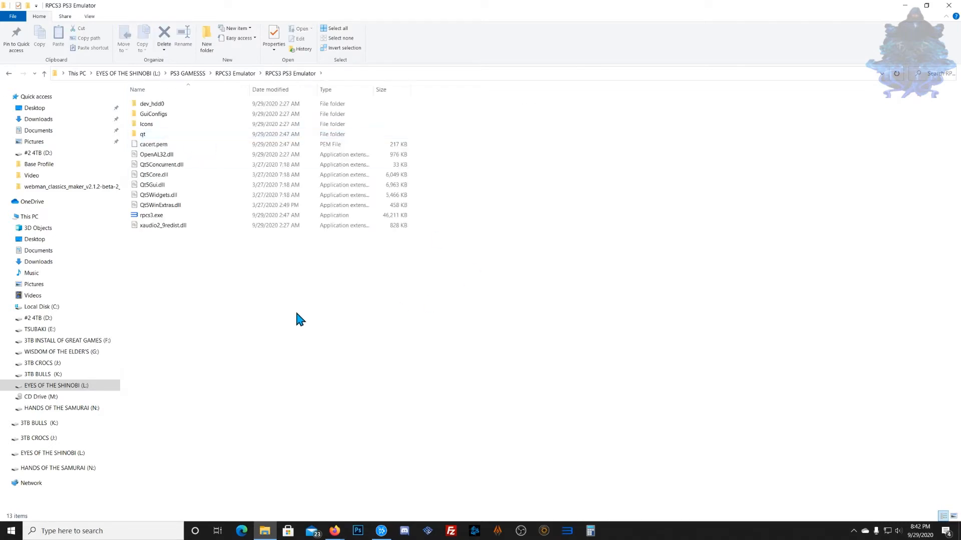
drag(158, 276, 227, 103)
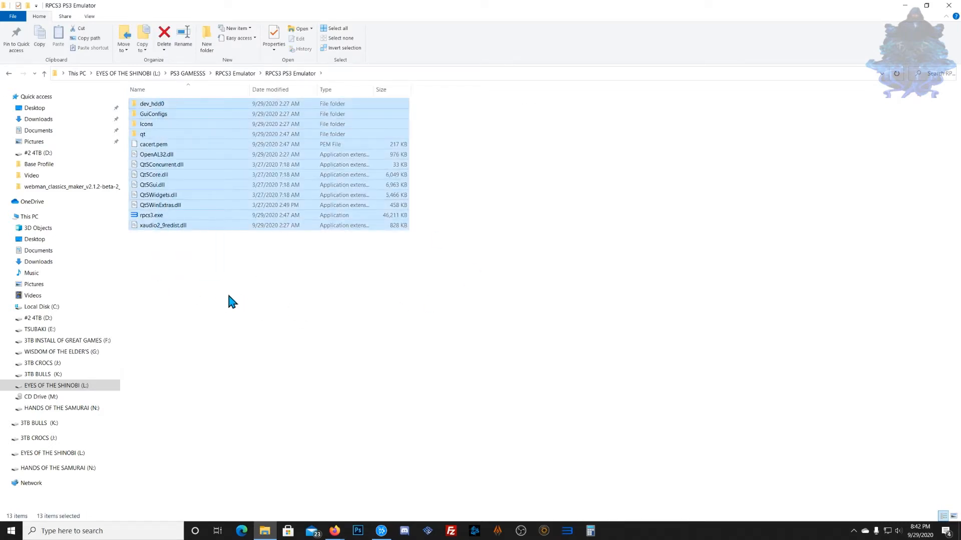
click(198, 278)
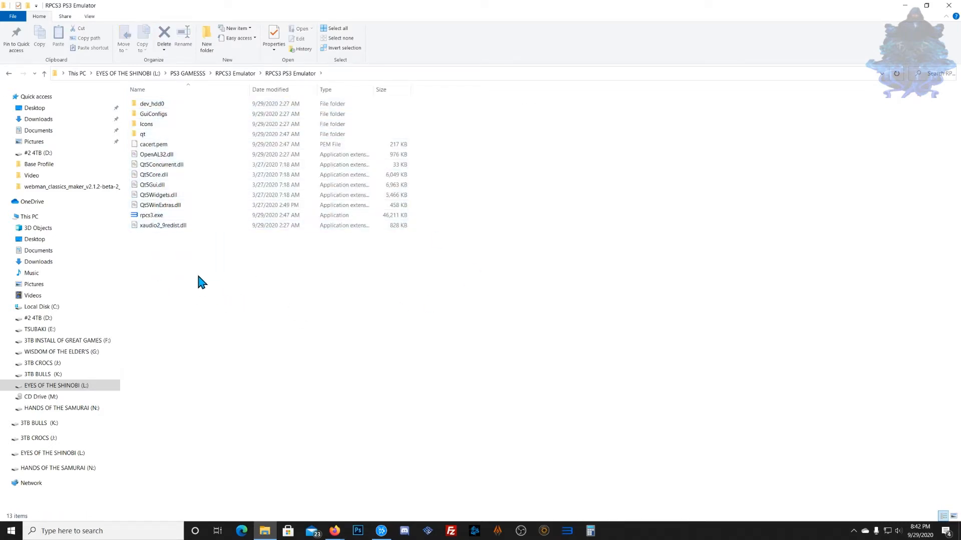
Run rpcs3.exe as administrator, allow it to make changes, and continue past the welcome dialog after acknowledging the Quickstart guide
right_click(152, 217)
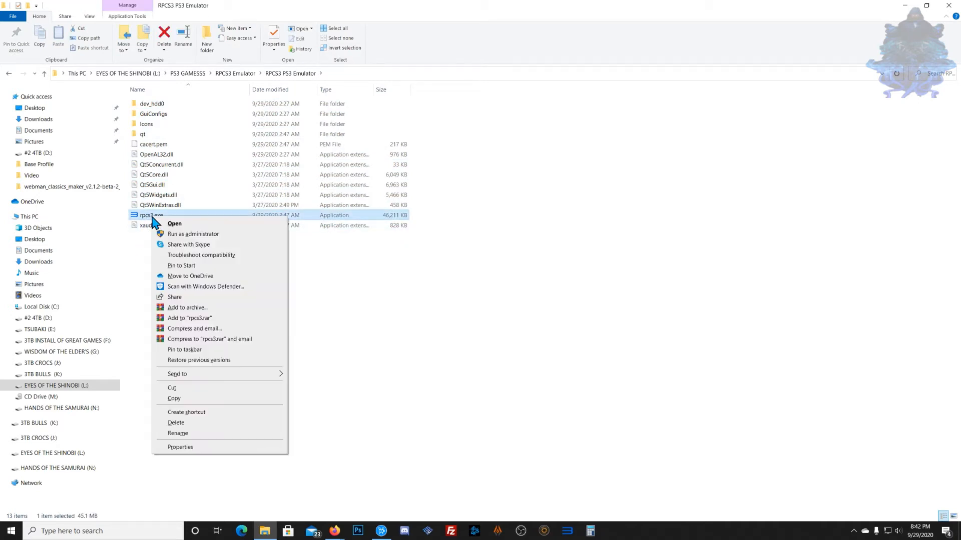
click(187, 234)
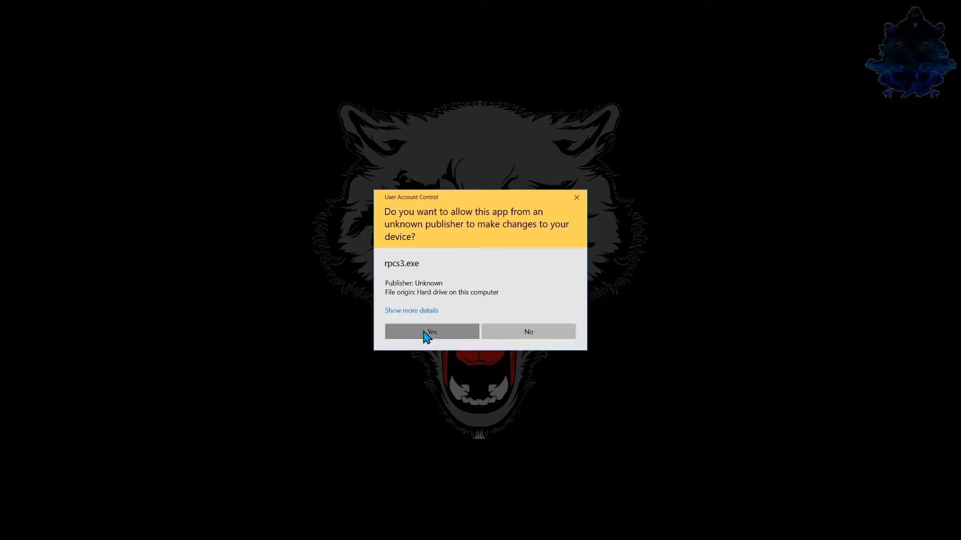
click(427, 332)
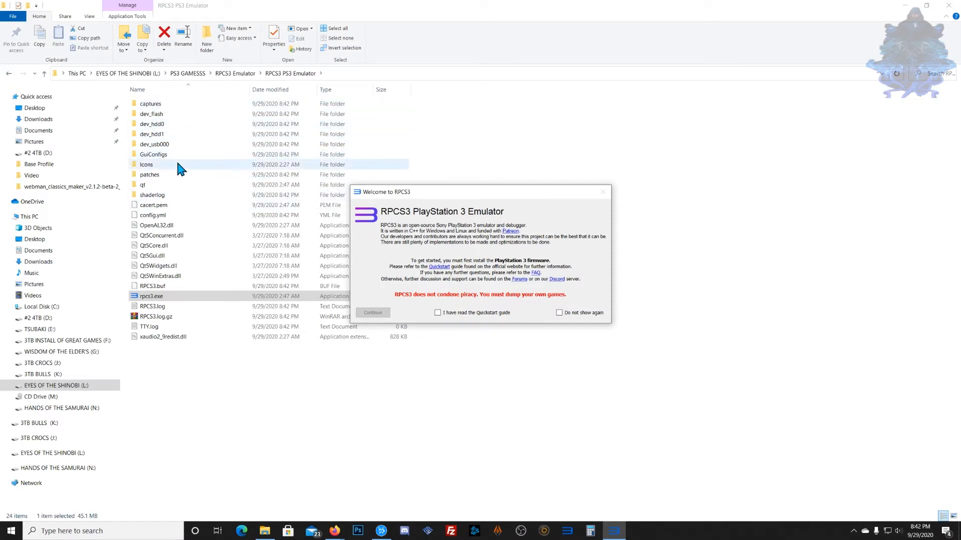
click(455, 314)
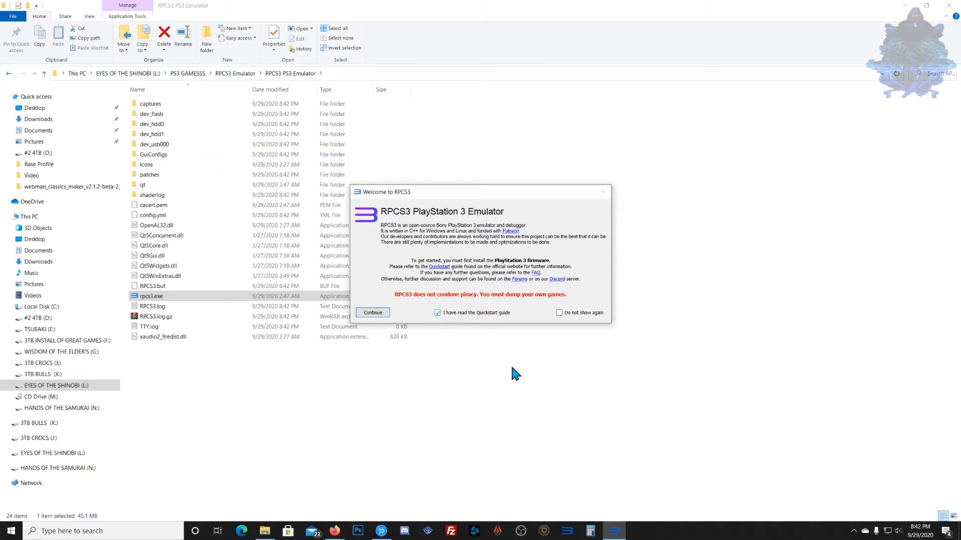
click(372, 313)
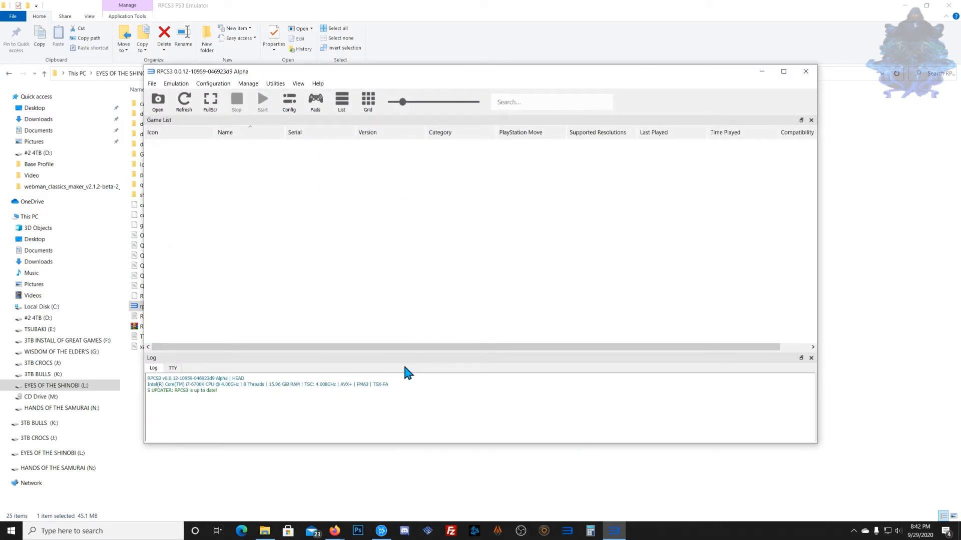
drag(403, 75, 516, 119)
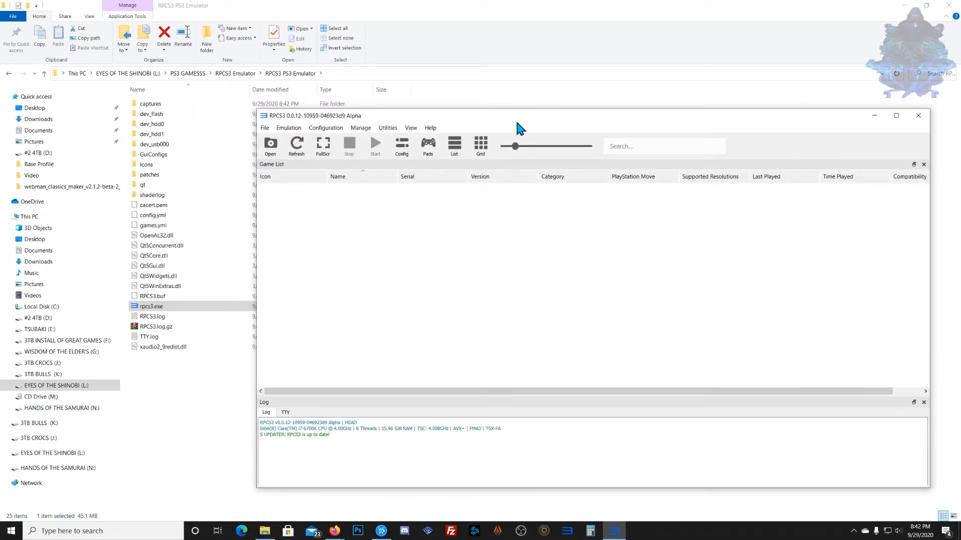
Set the Player 1 gamepad handler to XInput and save the gamepad settings
click(427, 156)
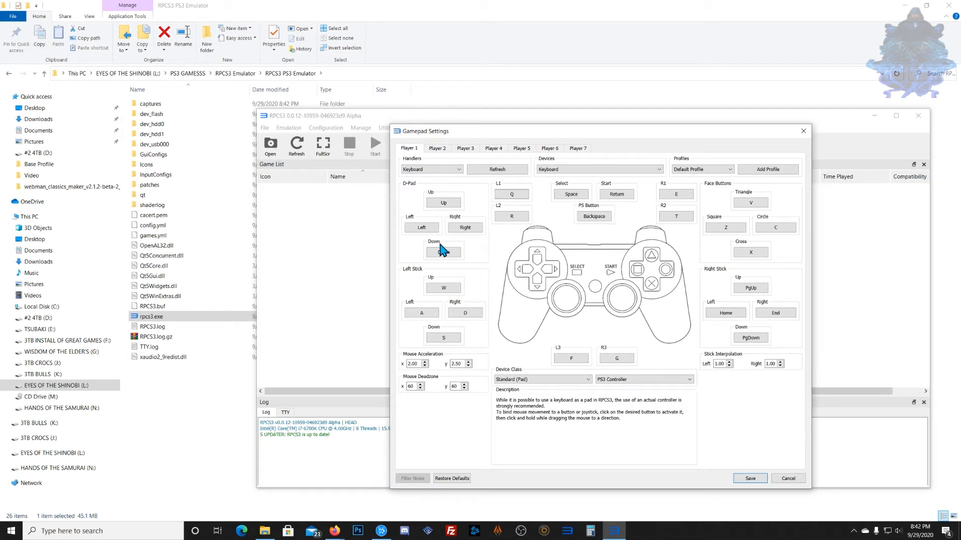
click(441, 169)
click(416, 182)
click(426, 170)
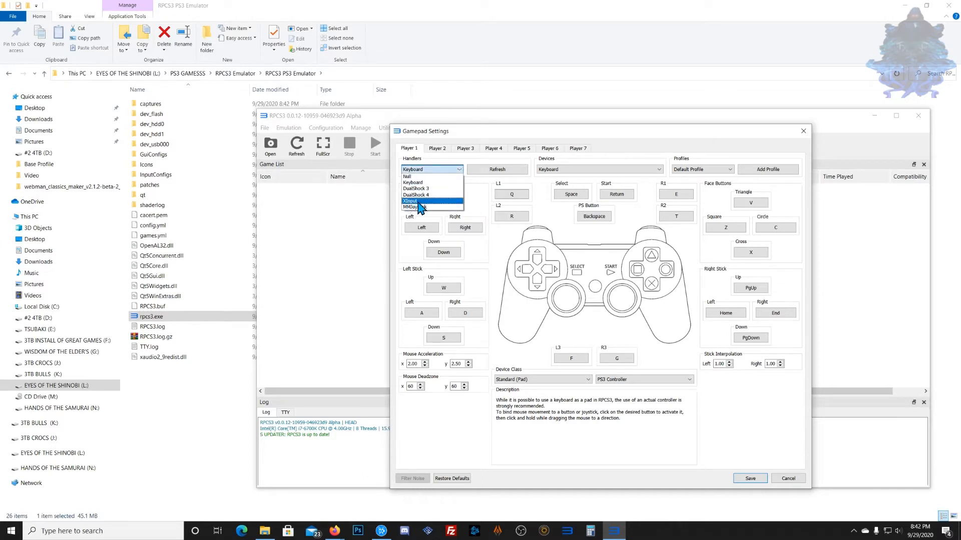
click(418, 201)
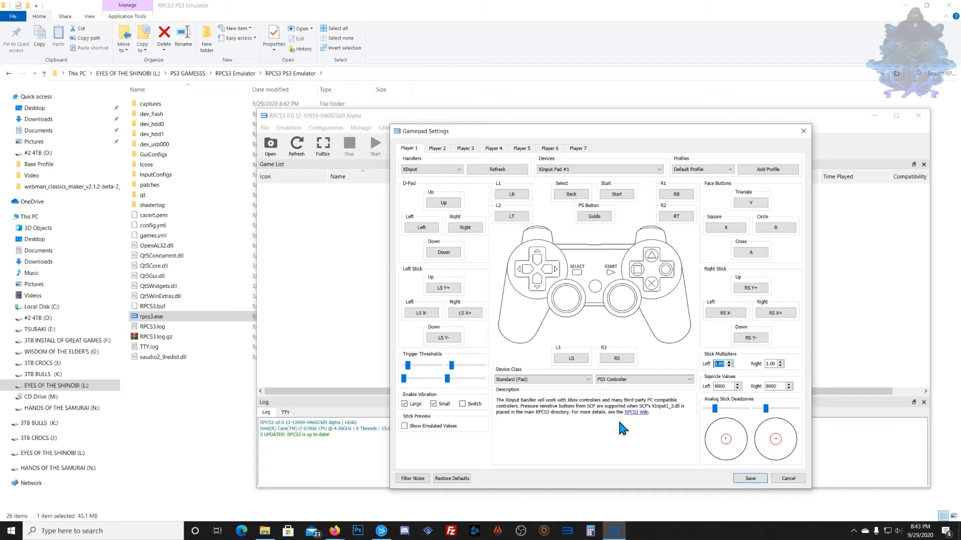
click(751, 479)
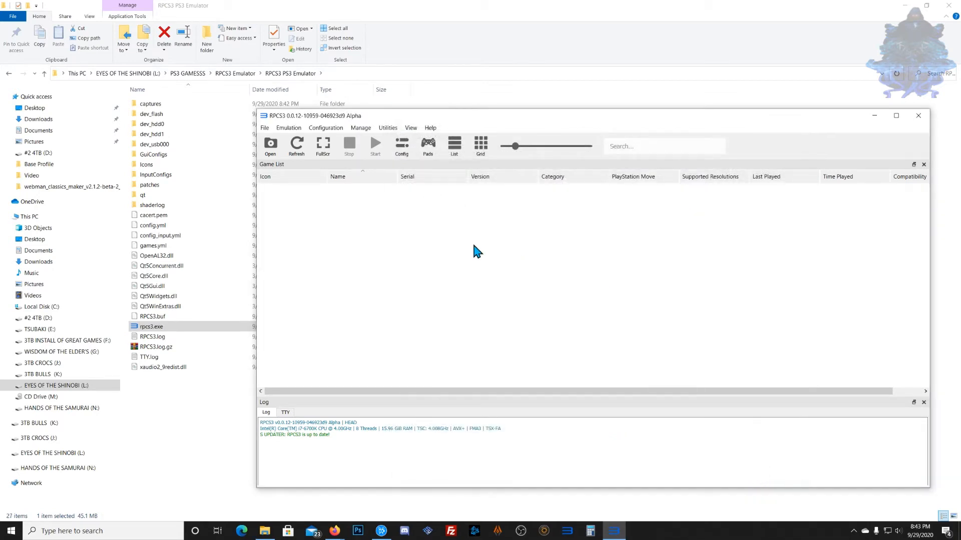
Review the emulator's CPU, Emulator, GPU and Audio settings, including the default resolution choices, and save the configuration
click(318, 132)
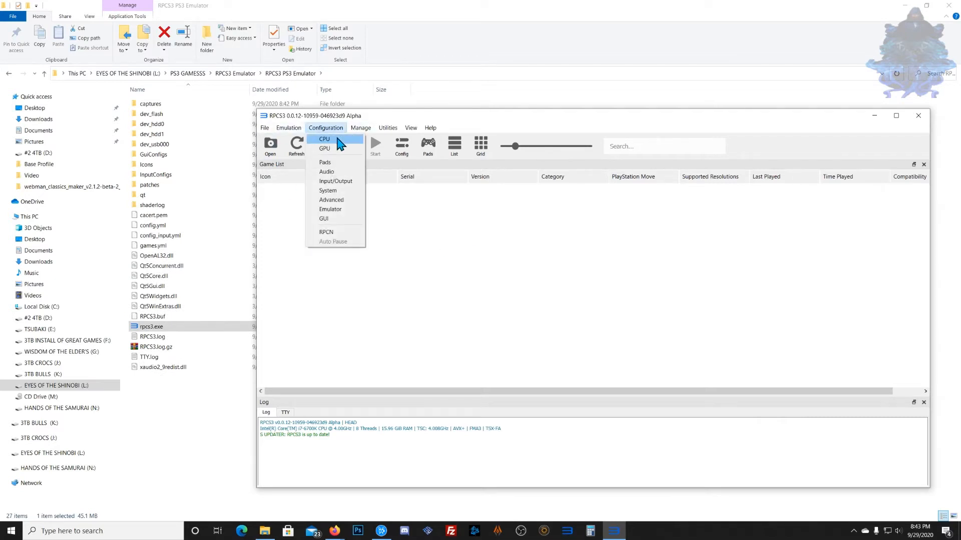
click(340, 144)
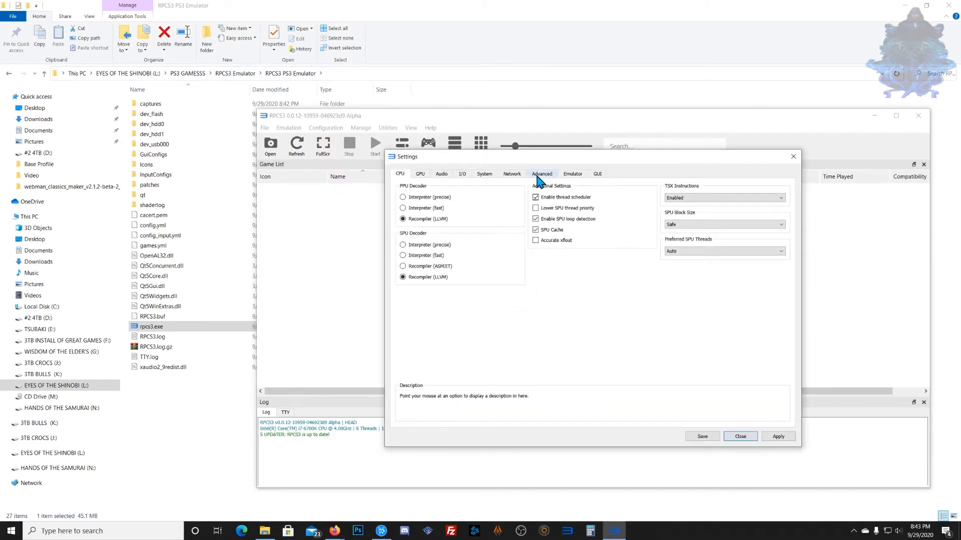
click(573, 176)
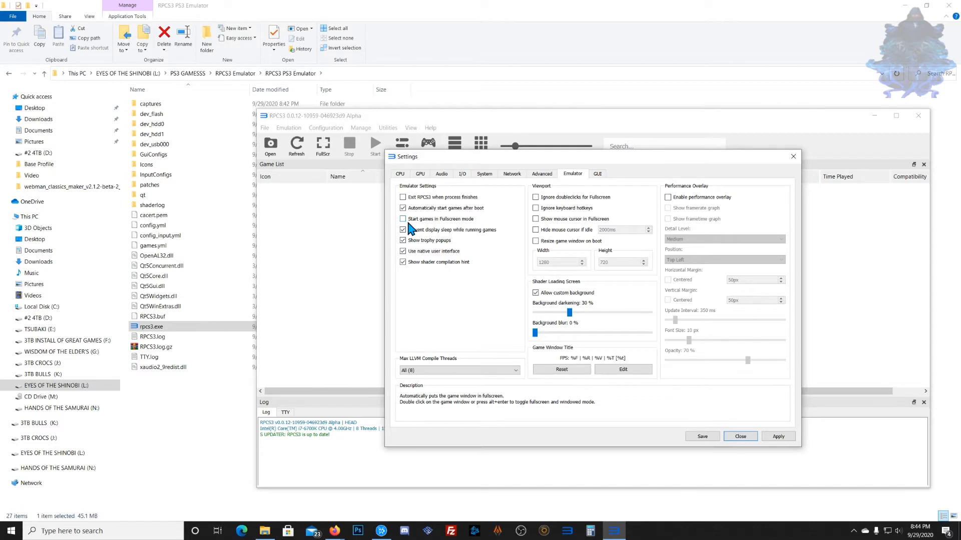
click(400, 174)
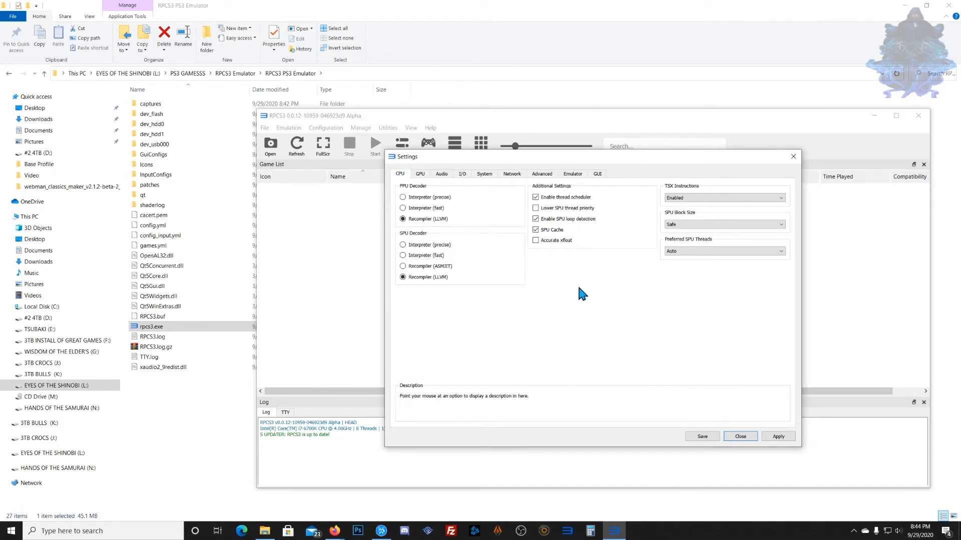
click(420, 174)
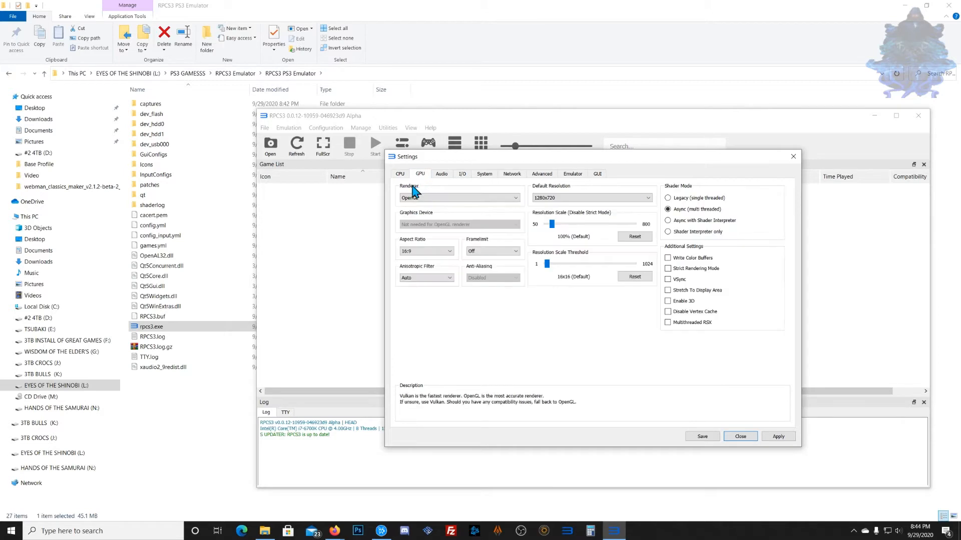
click(564, 198)
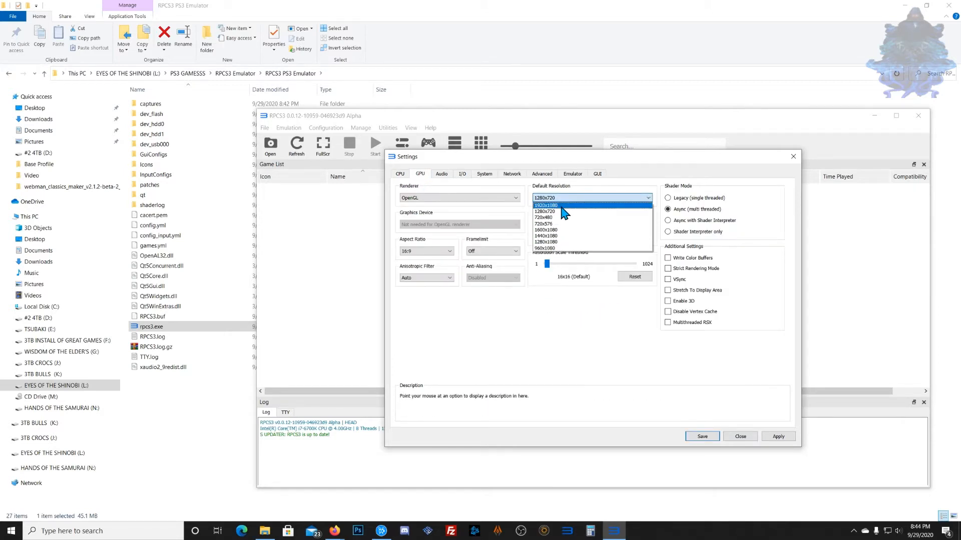
click(650, 170)
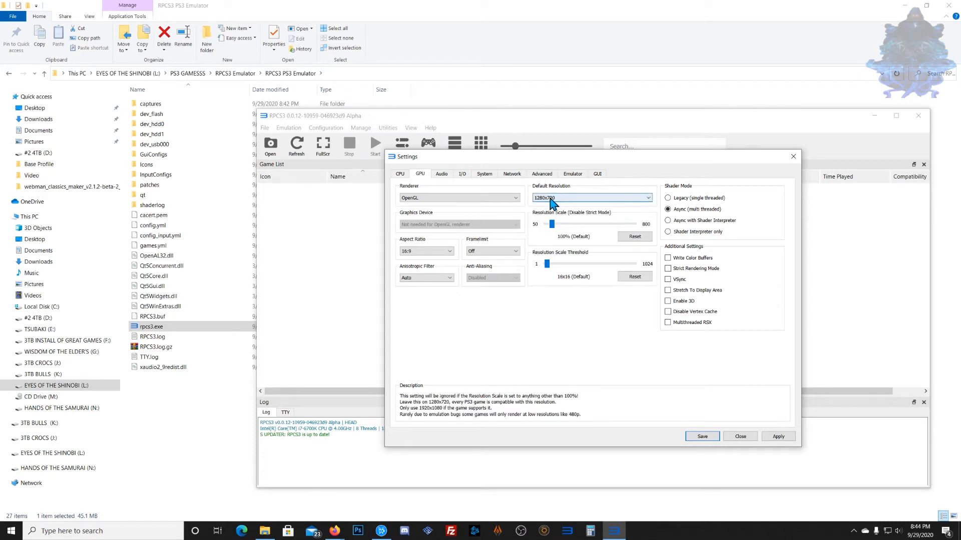
click(444, 175)
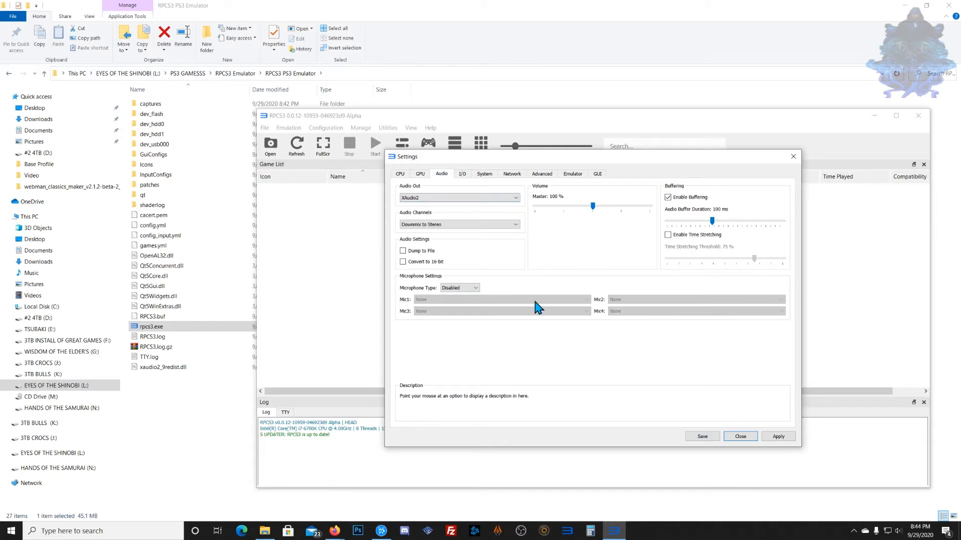
click(778, 437)
click(702, 438)
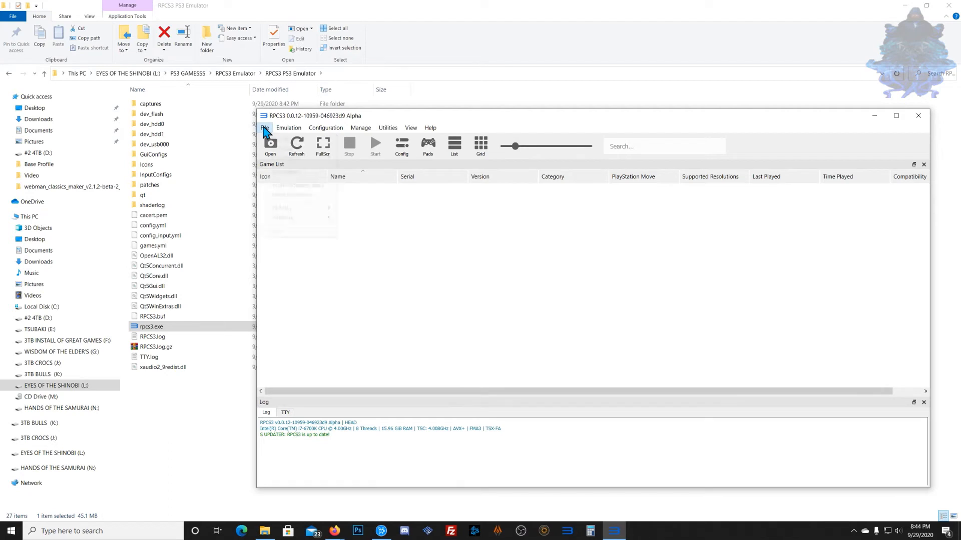
Install the PS3 firmware from PS3UPDAT.PUP in REBUG UPDATS > New folder > PS3 > UPDATE, accepting the older version
click(265, 129)
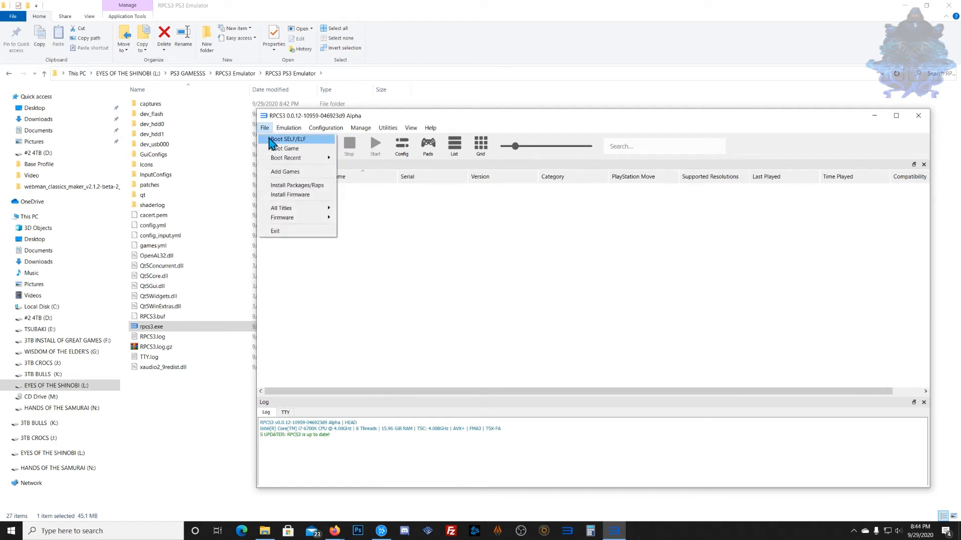
mouse_move(306, 160)
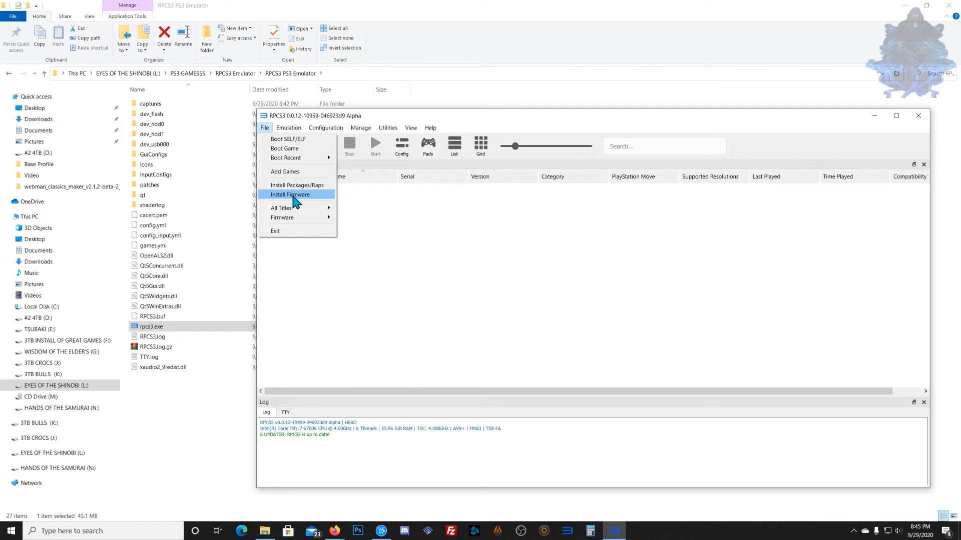
click(293, 196)
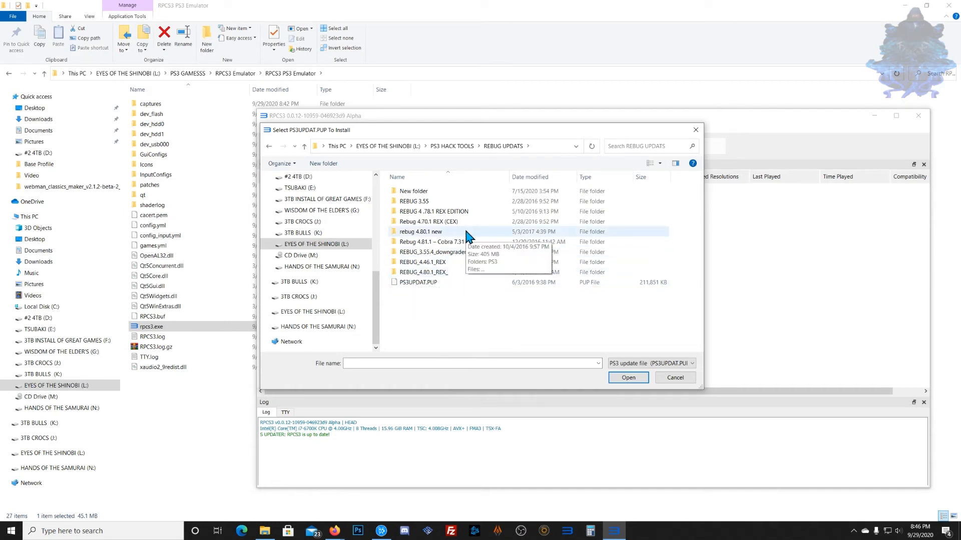
double_click(410, 190)
double_click(409, 191)
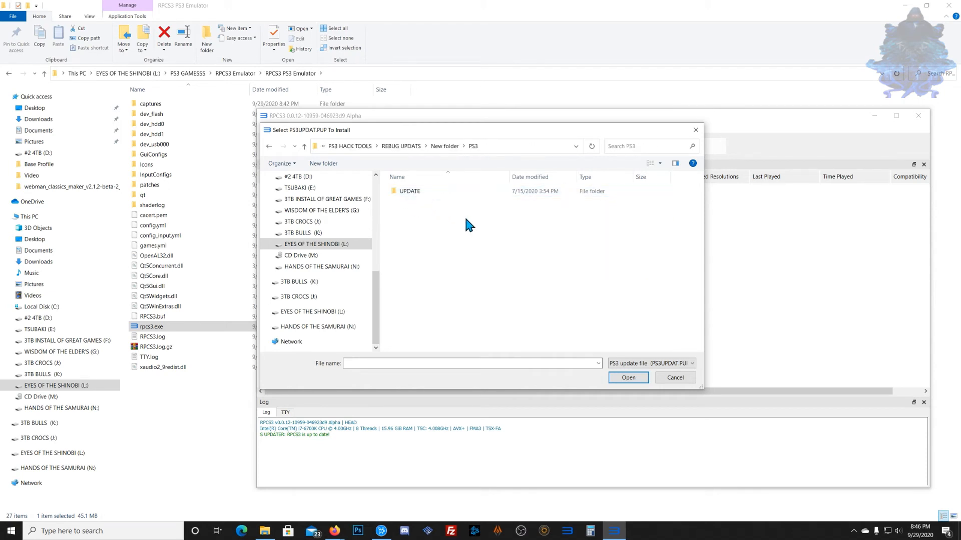
double_click(412, 193)
click(438, 193)
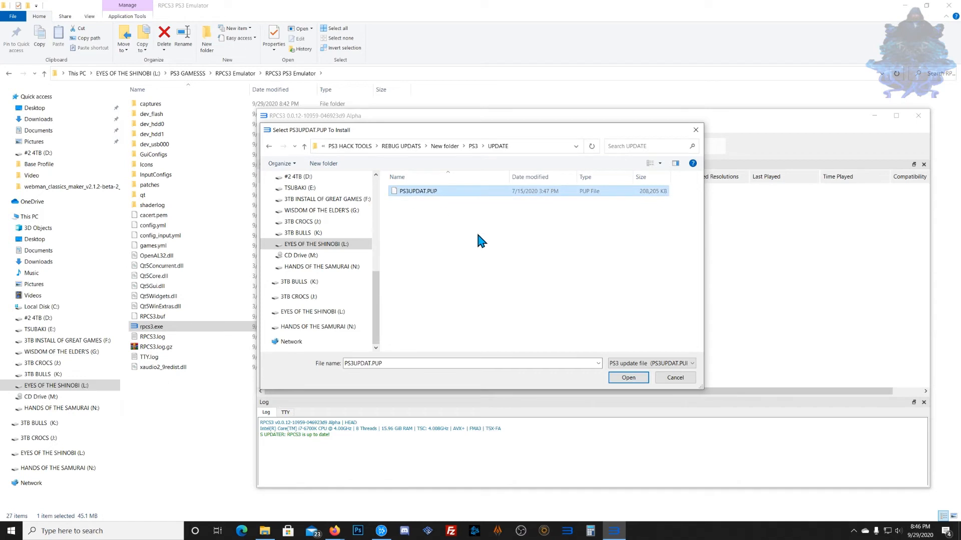
click(625, 379)
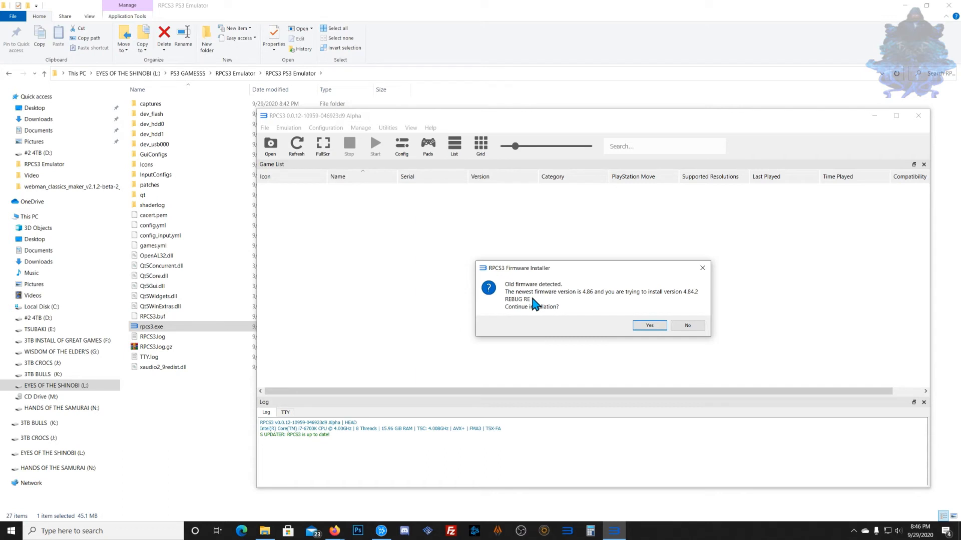
click(649, 326)
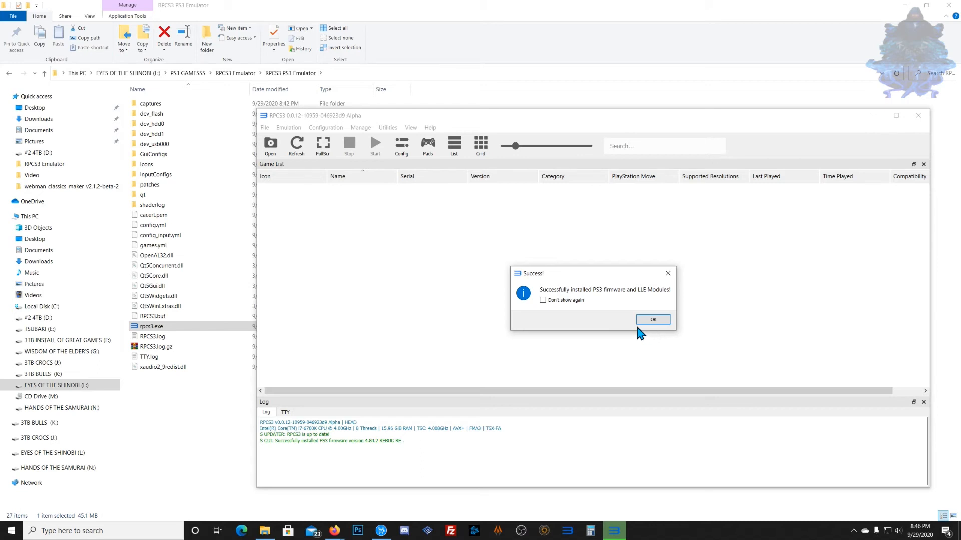
click(653, 321)
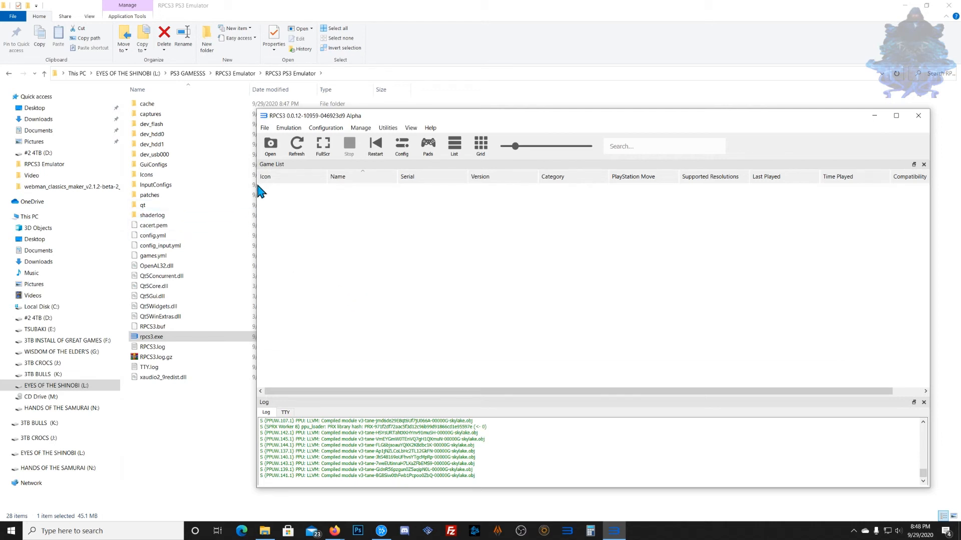
Boot the game from the BLES01836-[Murdered Soul Suspect] folder in PS3 GAMESSS and continue past its saved-settings prompt
click(271, 146)
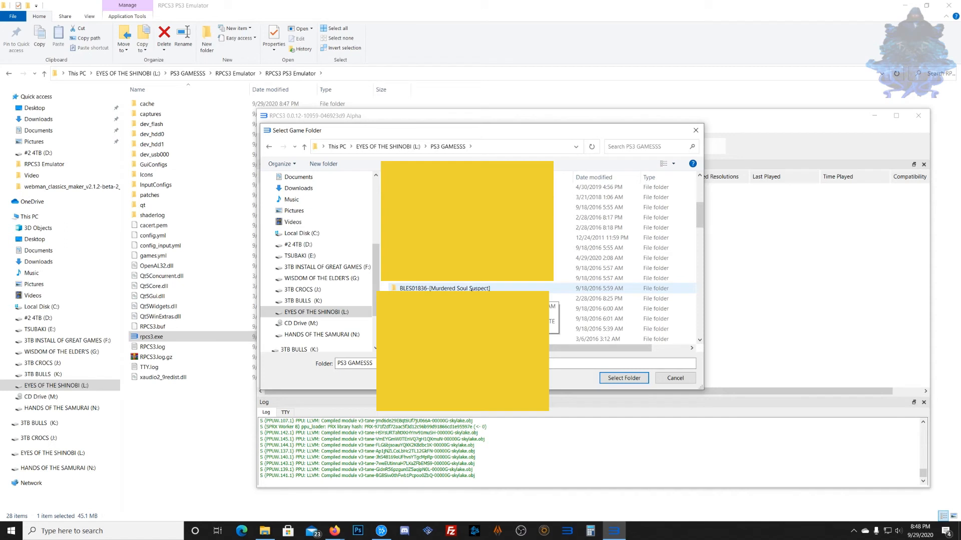
click(500, 291)
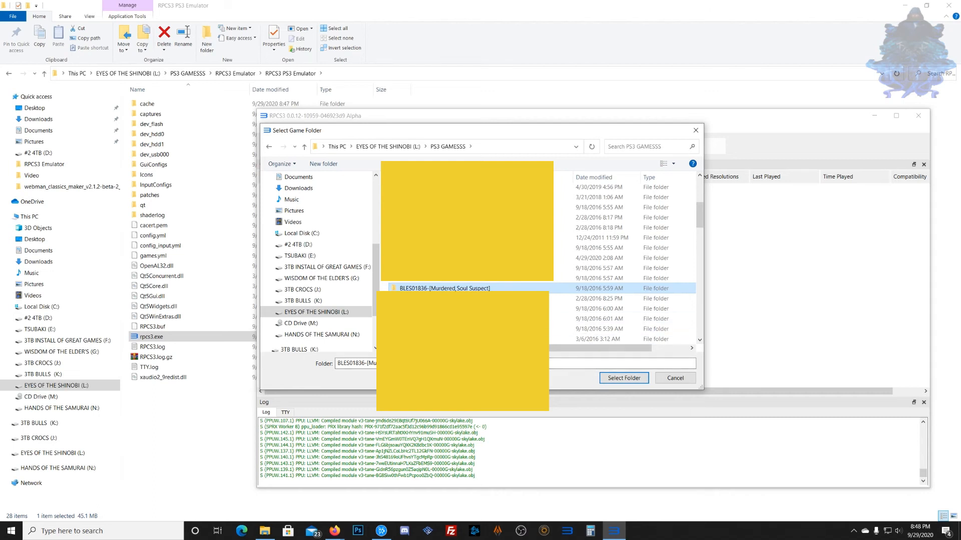
click(618, 379)
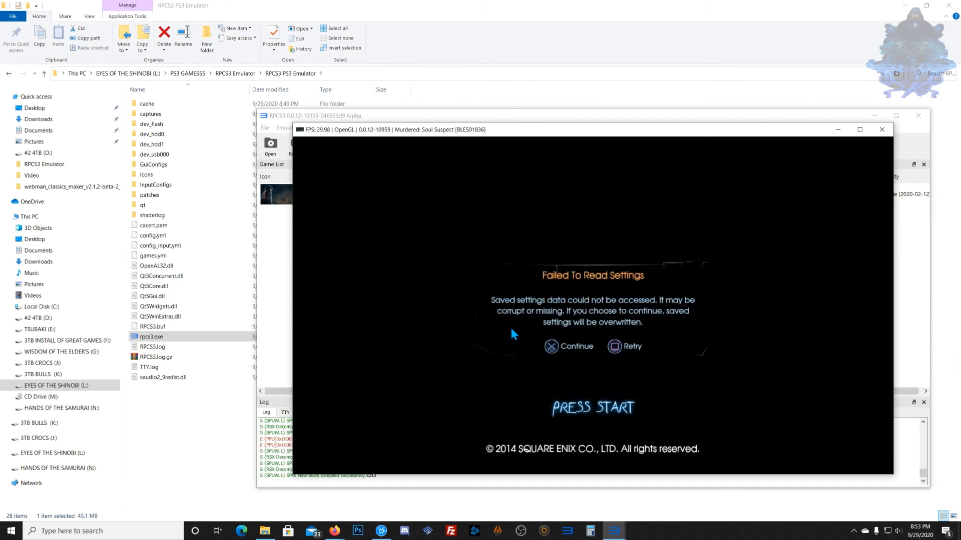
key(x)
Open the game's Options and look over the controller layout and settings in Game Options
key(Down)
key(Up)
key(Down)
key(x)
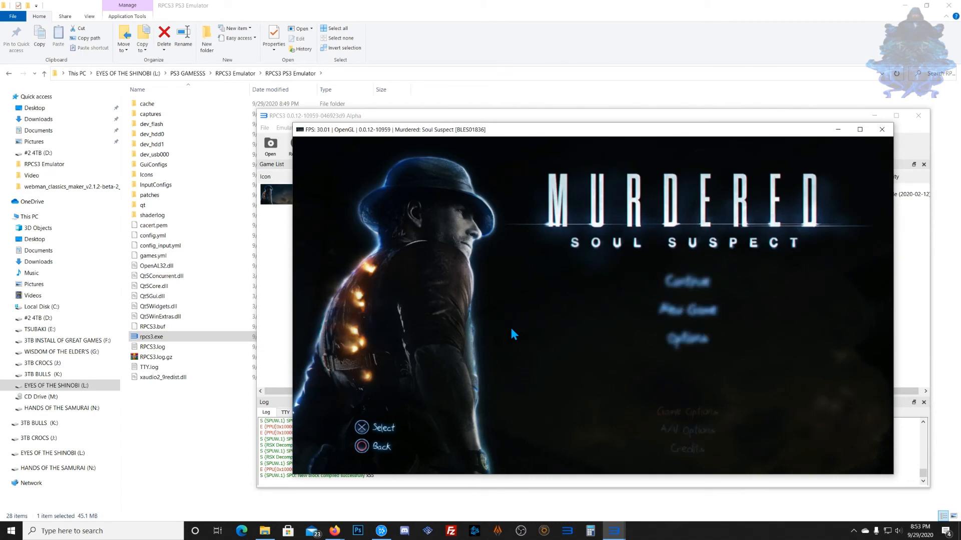
key(Down)
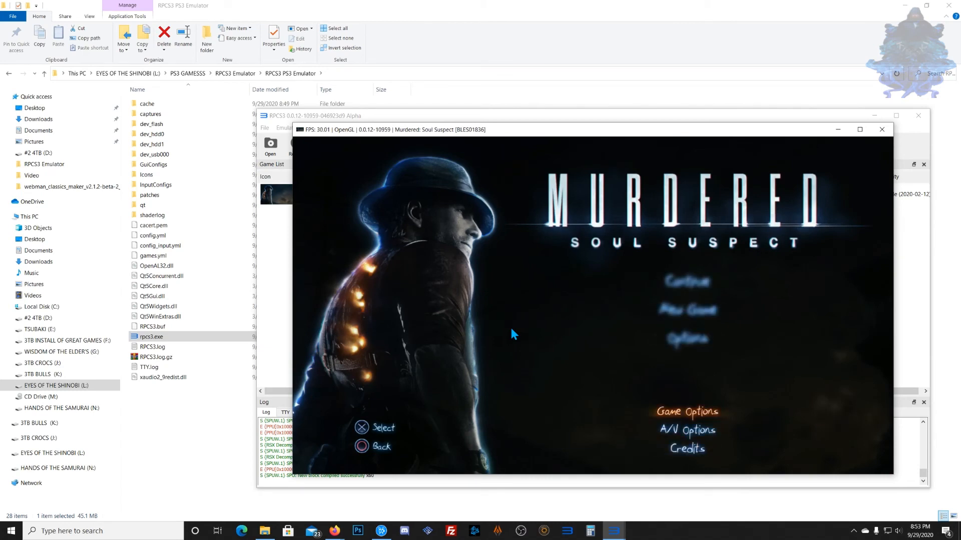
key(x)
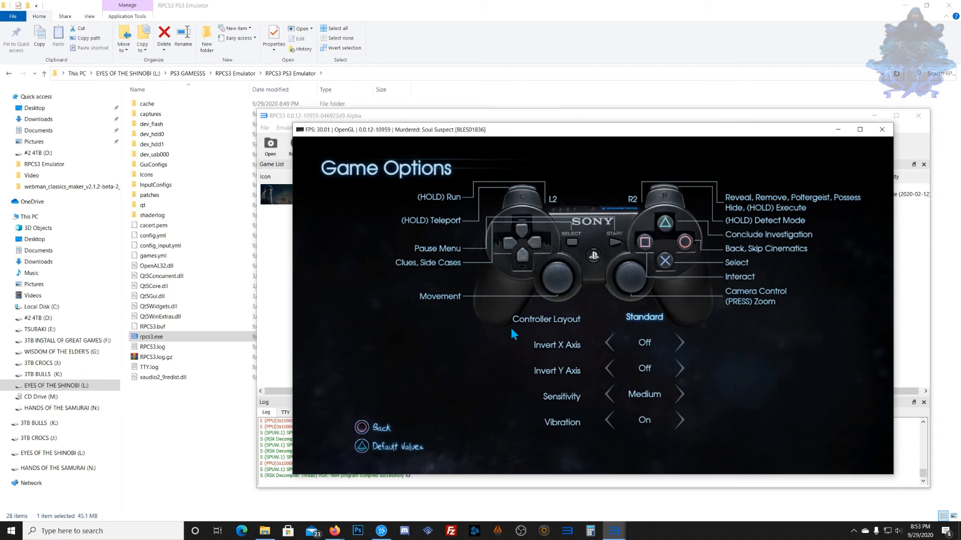
key(c)
Open the game's A/V Options and lower the Music Volume to its minimum
key(Down)
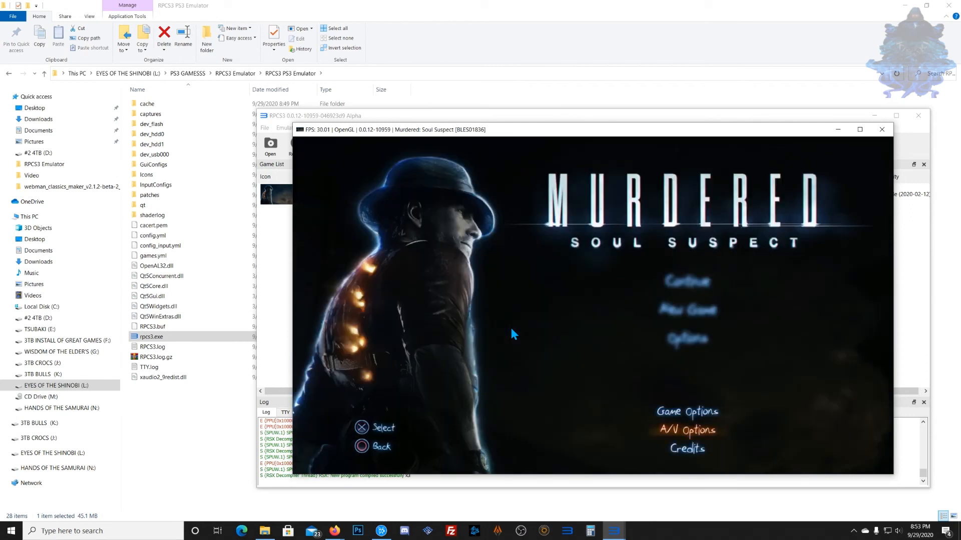
key(x)
key(Down)
key(Down)
key(Up)
key(x)
key(Left)
key(Left)
key(Left)
key(Left)
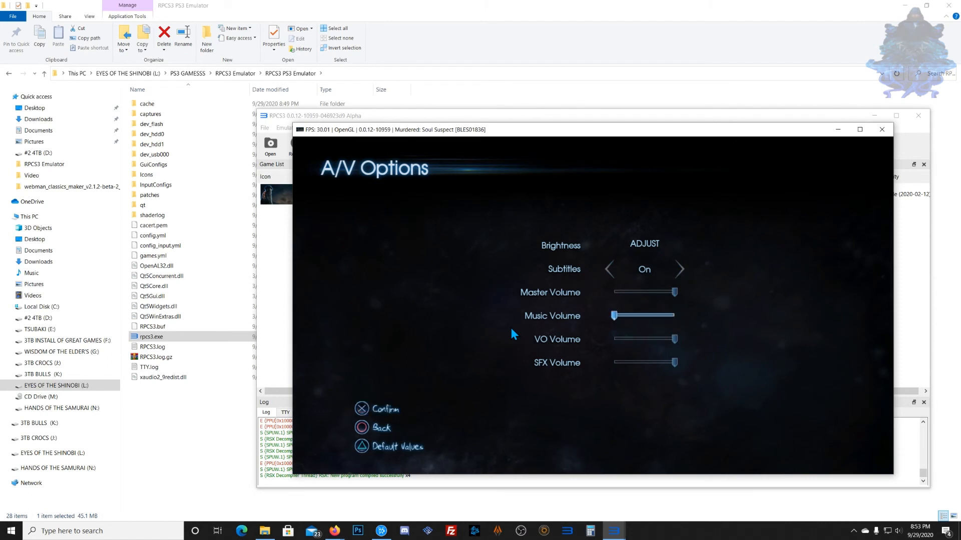
Leave the A/V Options screen and confirm the exit prompt to return to the game's Options menu
key(Up)
key(Down)
key(Down)
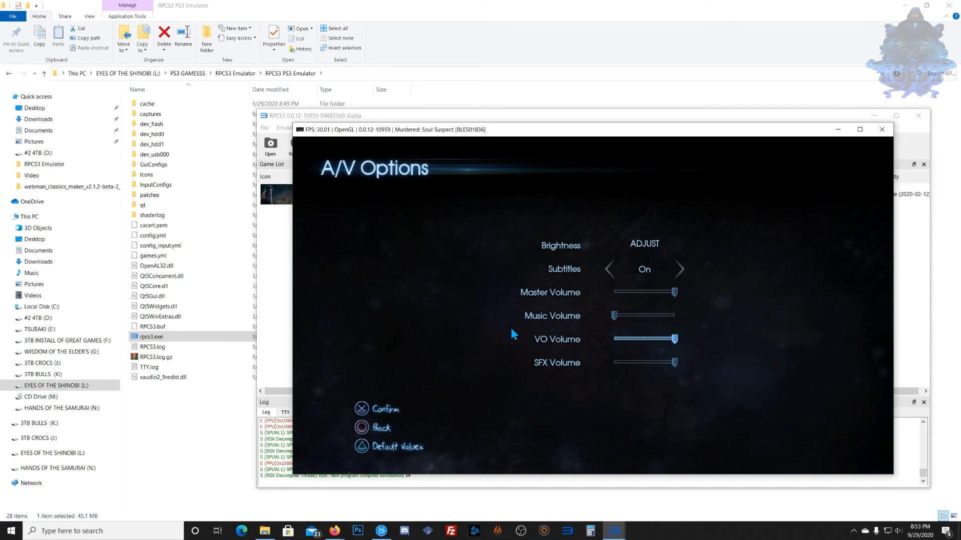
key(c)
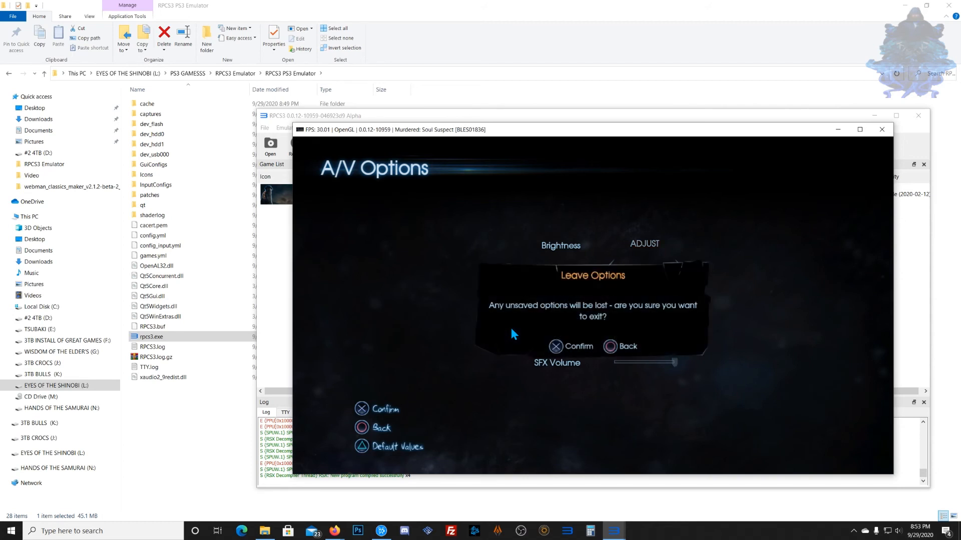
key(c)
key(c)
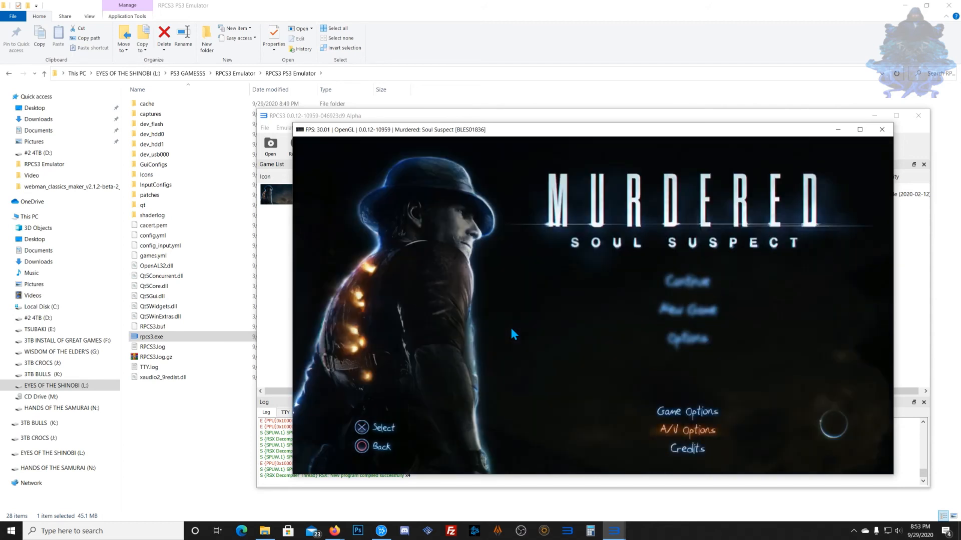
Try the game in full-screen mode, return it to windowed mode and maximize the game window
double_click(646, 248)
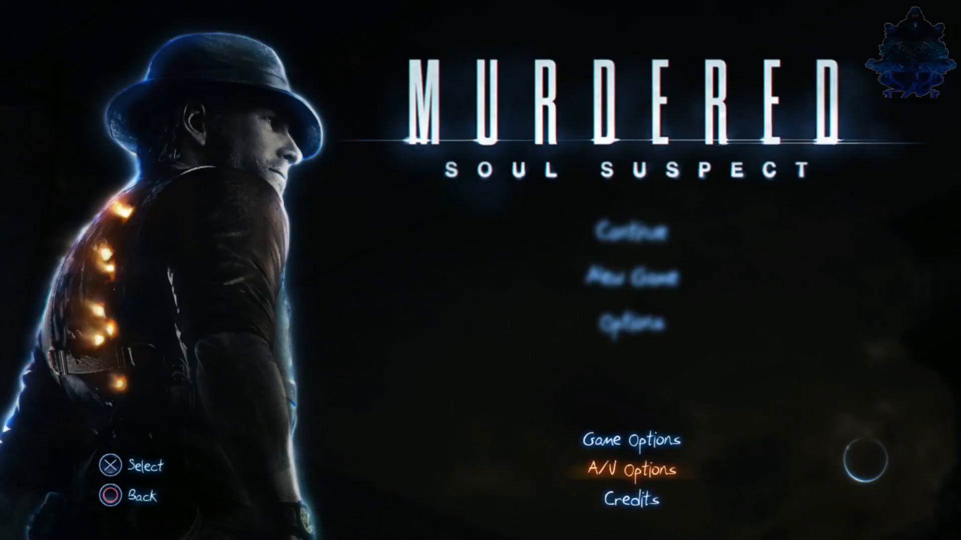
double_click(484, 274)
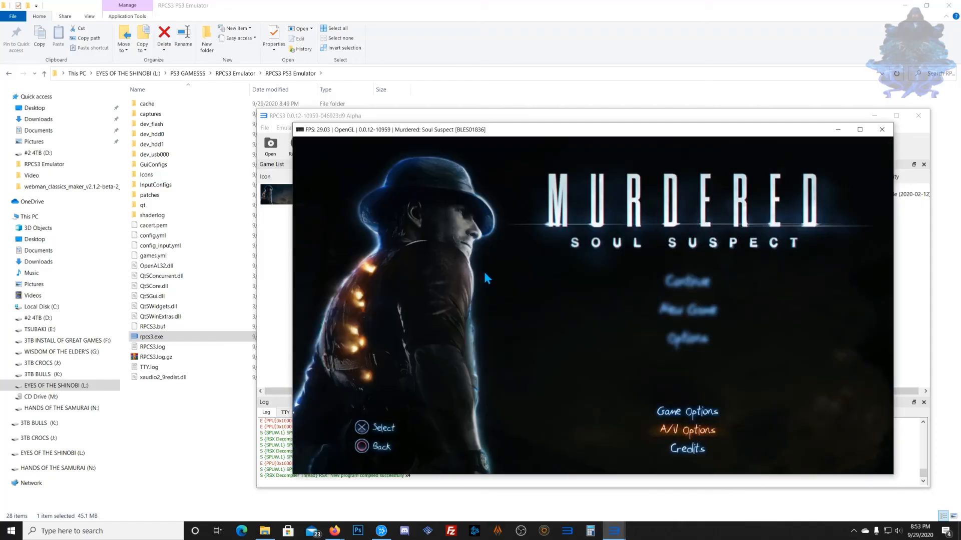
click(860, 129)
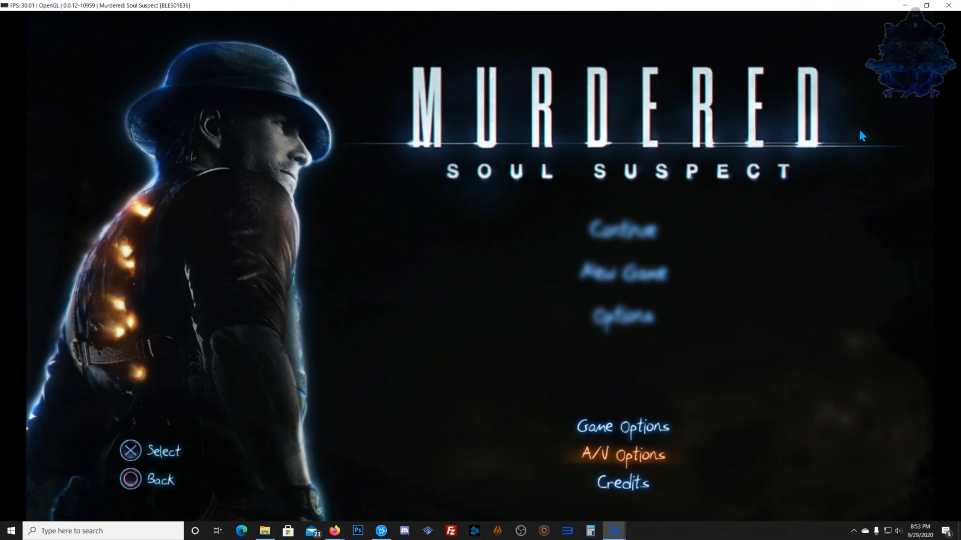
Leave the Options menu and start a new game, pausing its opening cutscene
key(Down)
key(Down)
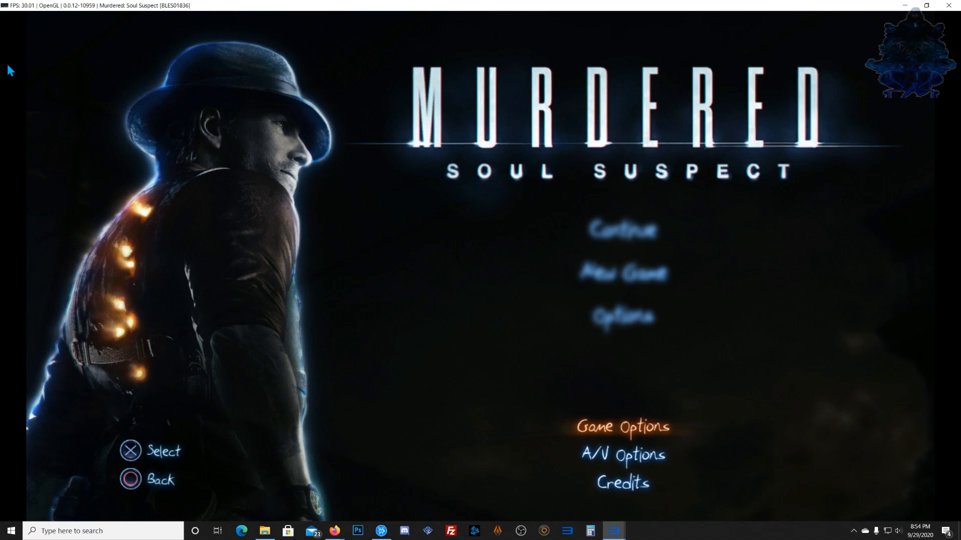
key(Return)
key(Escape)
key(Escape)
key(Up)
key(Return)
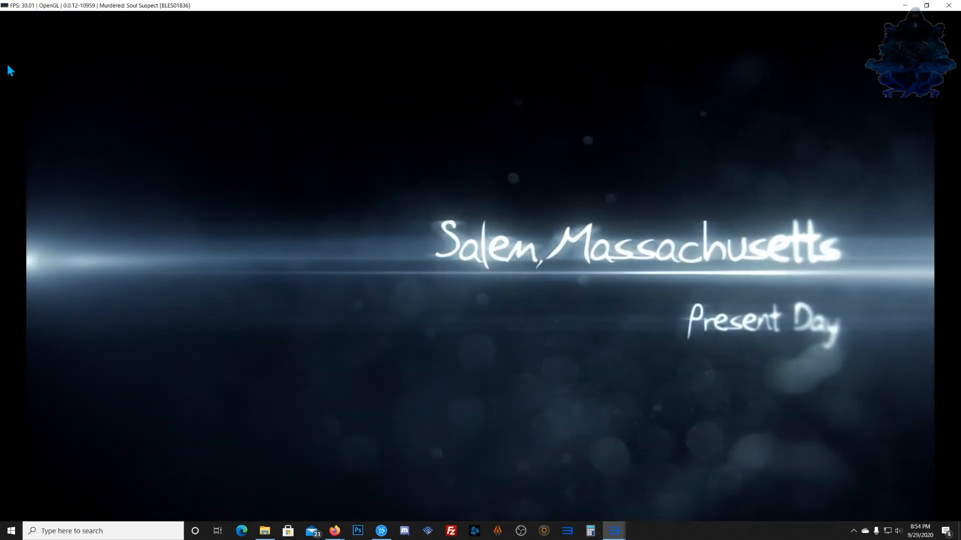
key(Escape)
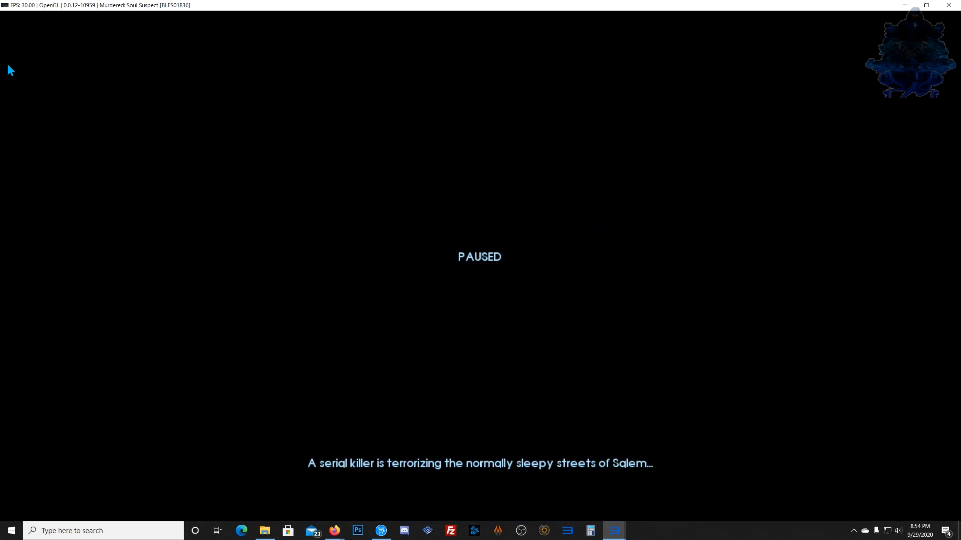